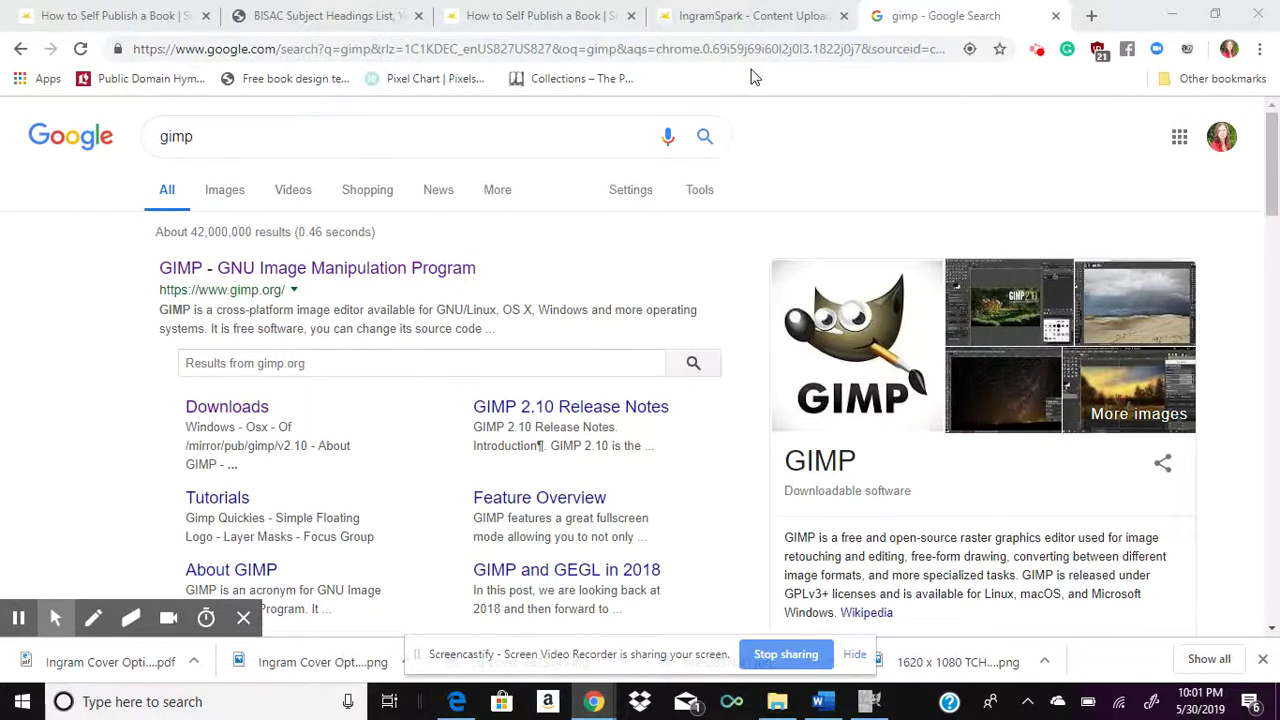
Step: Show the IngramSpark Content Upload preflight errors for unembedded fonts and low-resolution images
{"action": "left_click", "coordinate": [705, 16]}
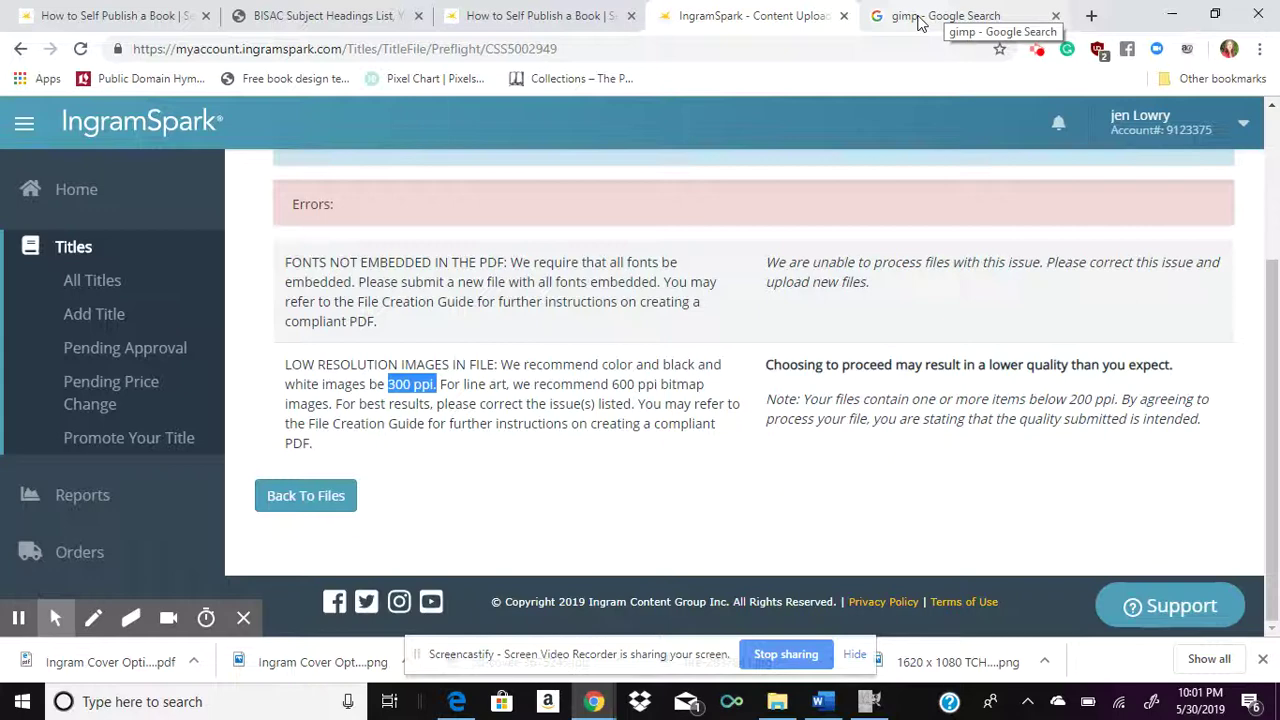
Step: Switch back to the 'gimp - Google Search' results listing GIMP's download links
{"action": "left_click", "coordinate": [920, 23]}
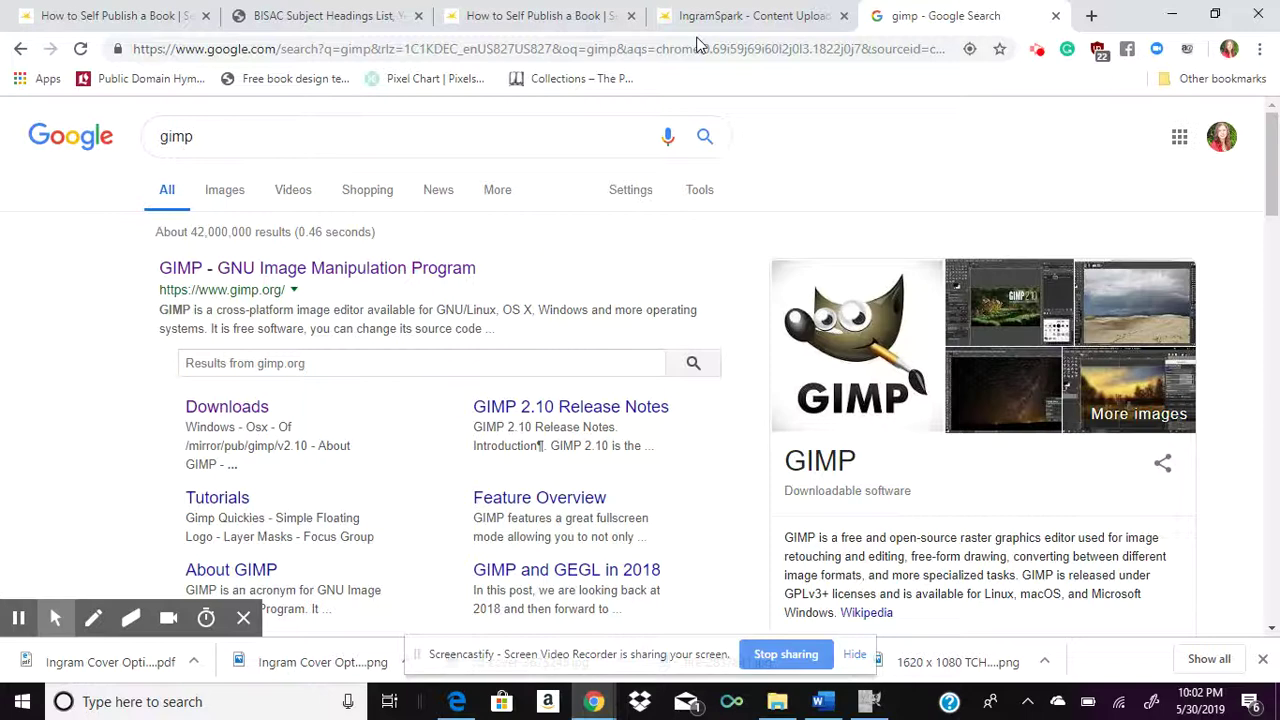
Step: Bring up the Word manuscript at page 133 with its full-page pine-tree image
{"action": "left_click", "coordinate": [818, 703]}
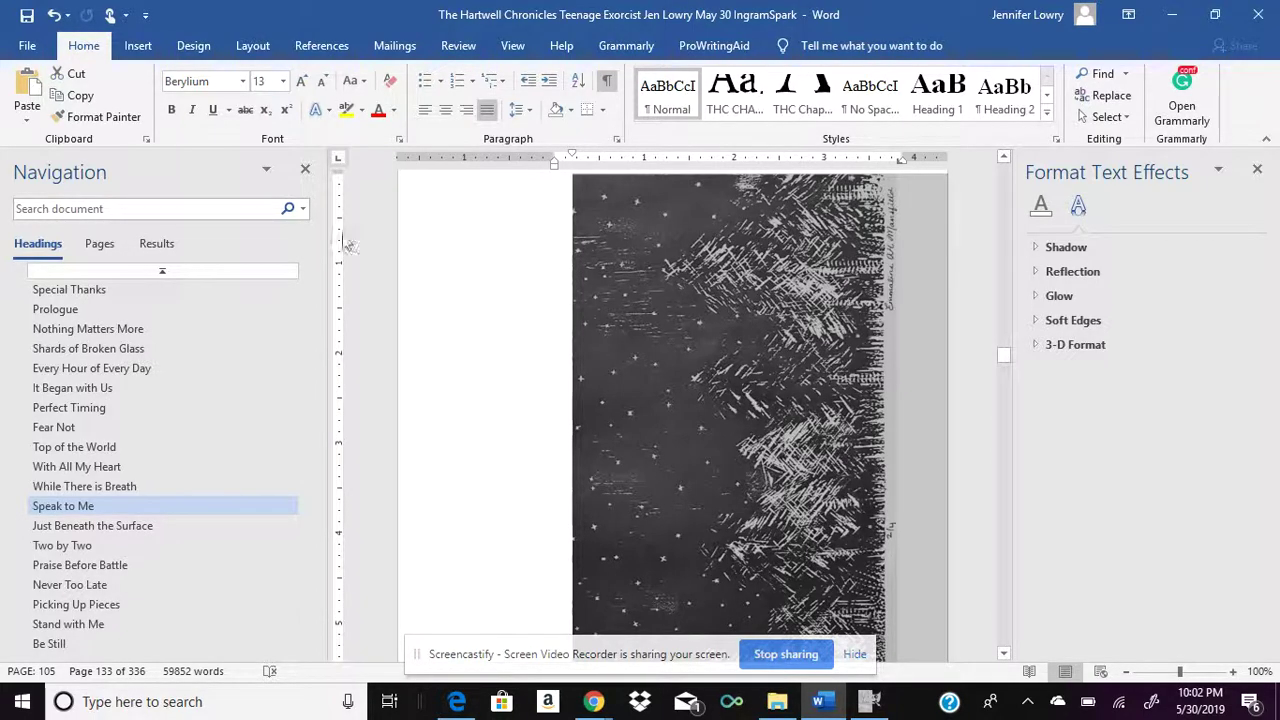
{"action": "left_click", "coordinate": [115, 506]}
{"action": "mouse_move", "coordinate": [866, 706]}
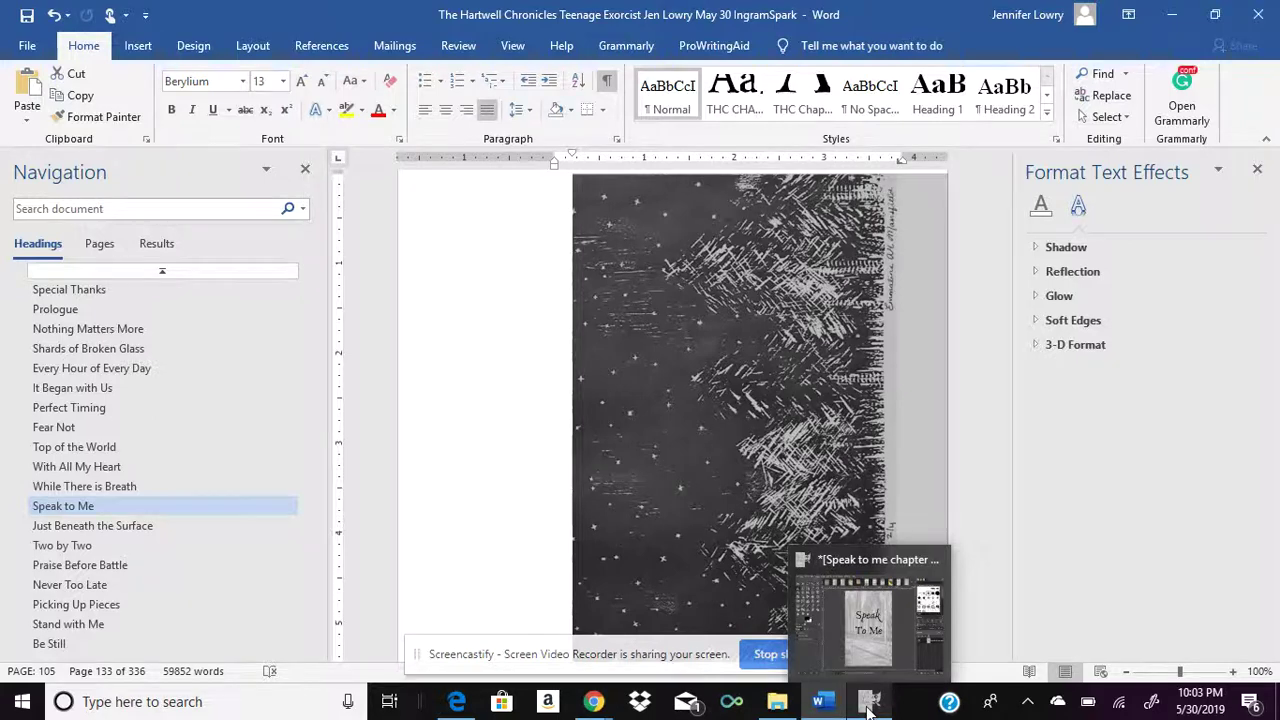
Step: Switch to GIMP, dismiss the open dialog and start File > Open
{"action": "left_click", "coordinate": [866, 706]}
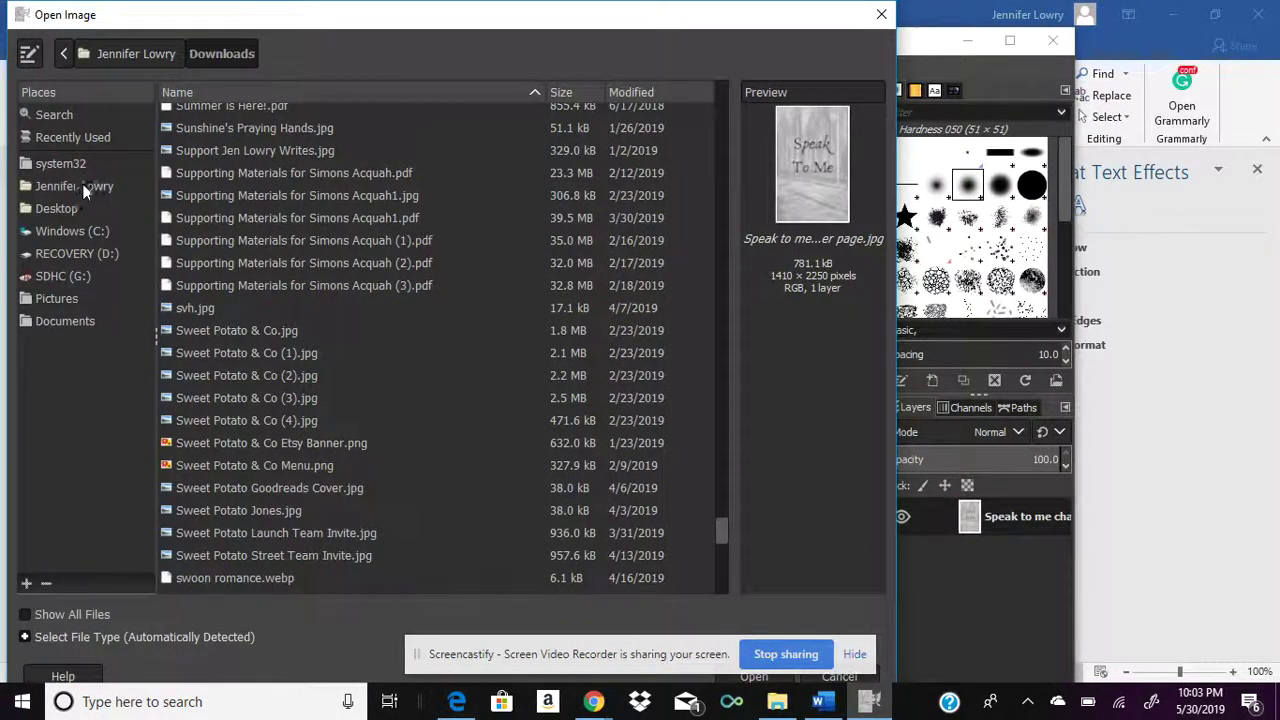
{"action": "left_click", "coordinate": [876, 19]}
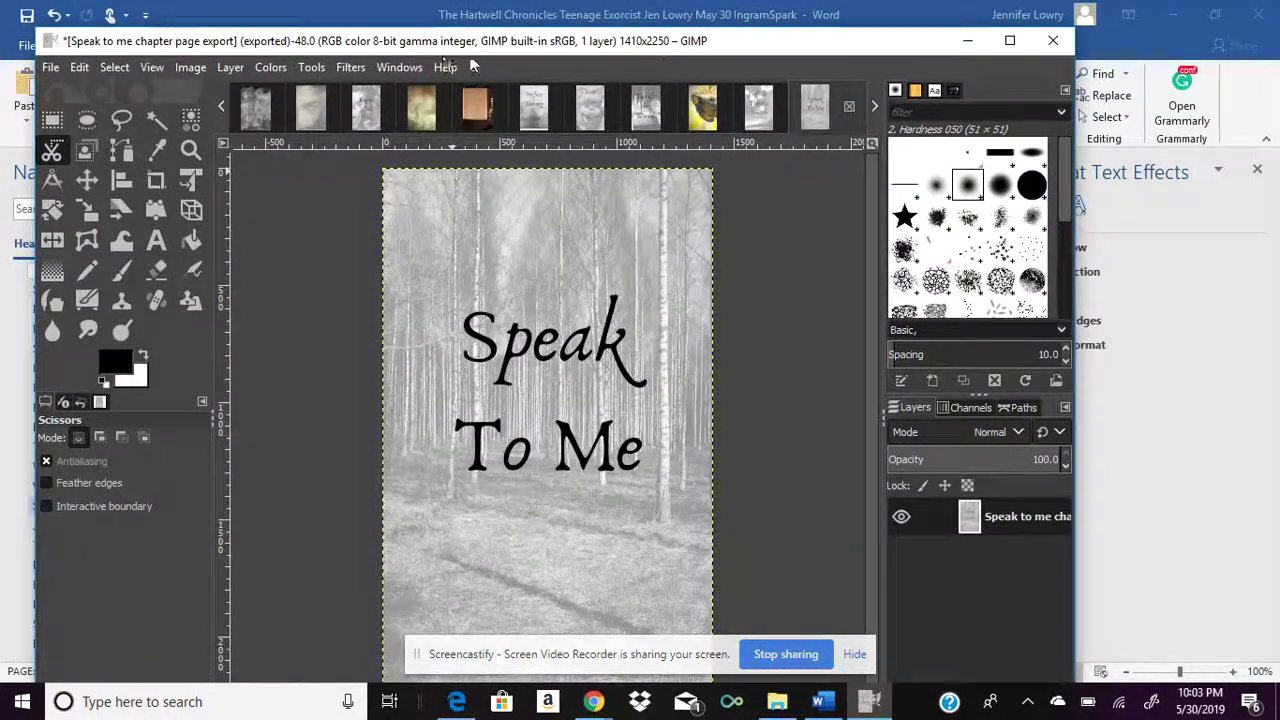
{"action": "left_click", "coordinate": [48, 70]}
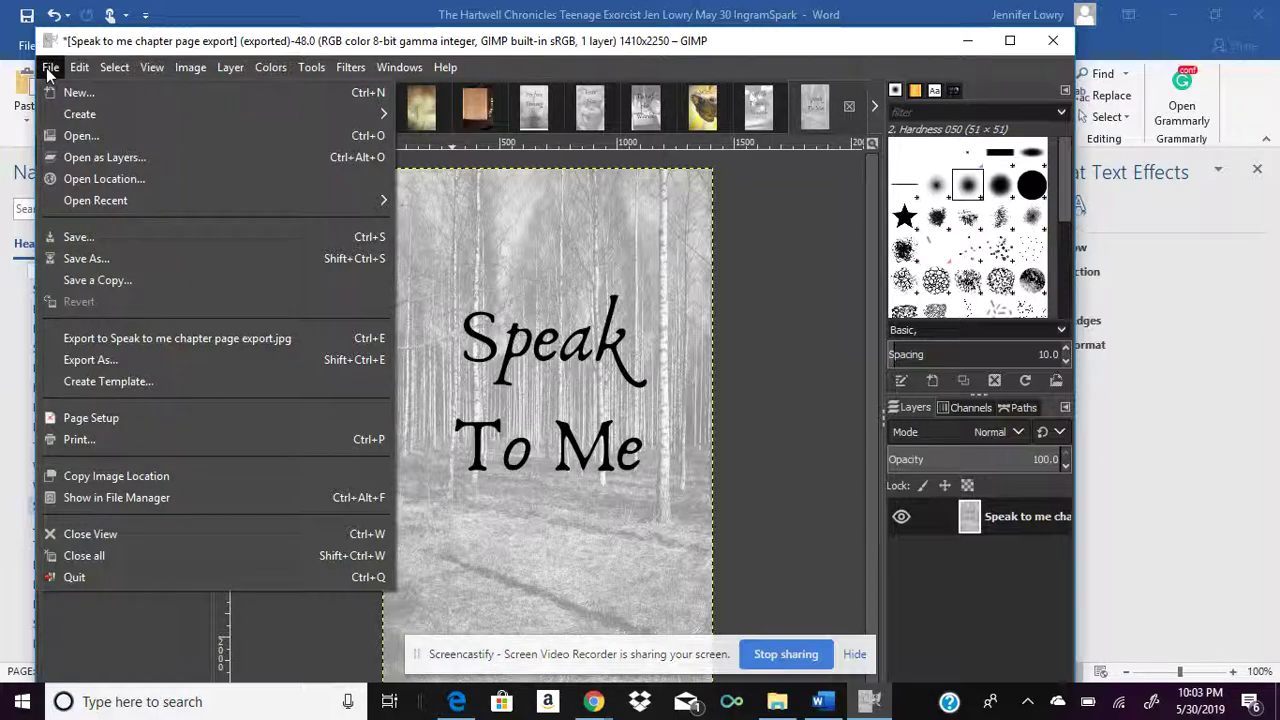
{"action": "left_click", "coordinate": [79, 135]}
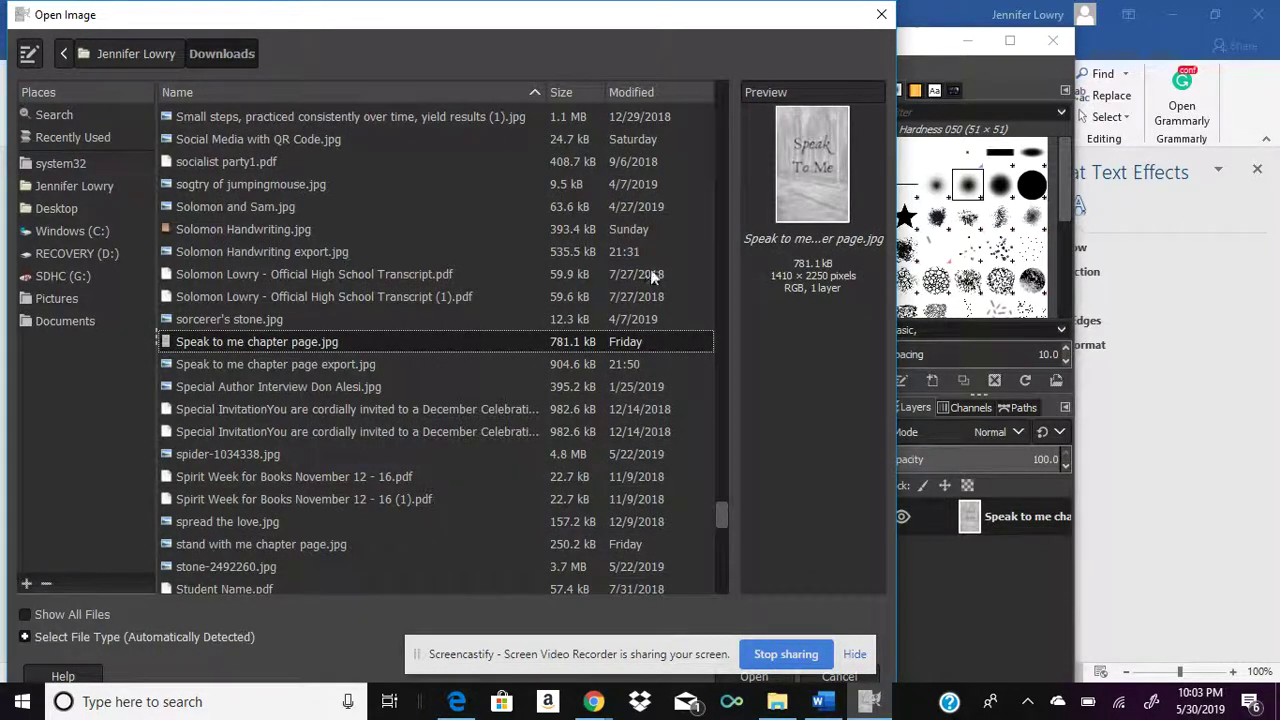
Step: Open 'Together We Stand Like Pine Trees In A Forest.jpg' from the Pictures folder
{"action": "scroll", "coordinate": [724, 528], "scroll_direction": "down", "scroll_amount": 5}
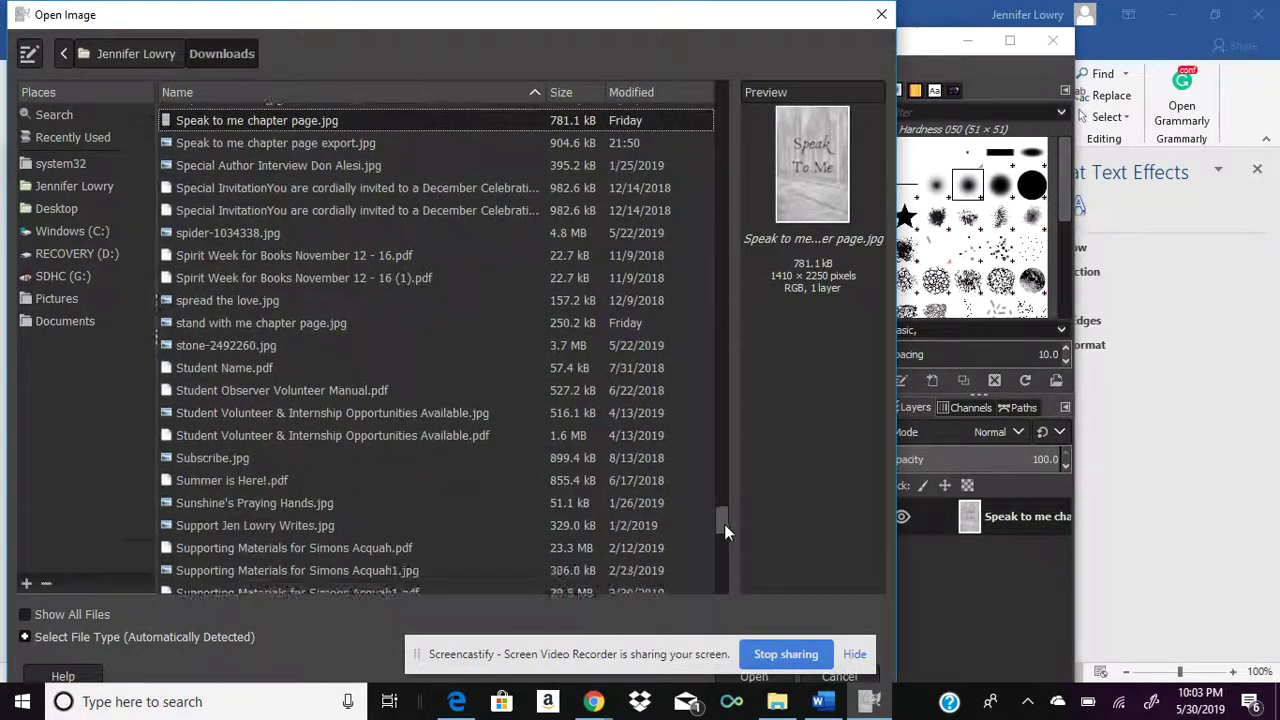
{"action": "left_click_drag", "start_coordinate": [726, 528], "coordinate": [735, 559]}
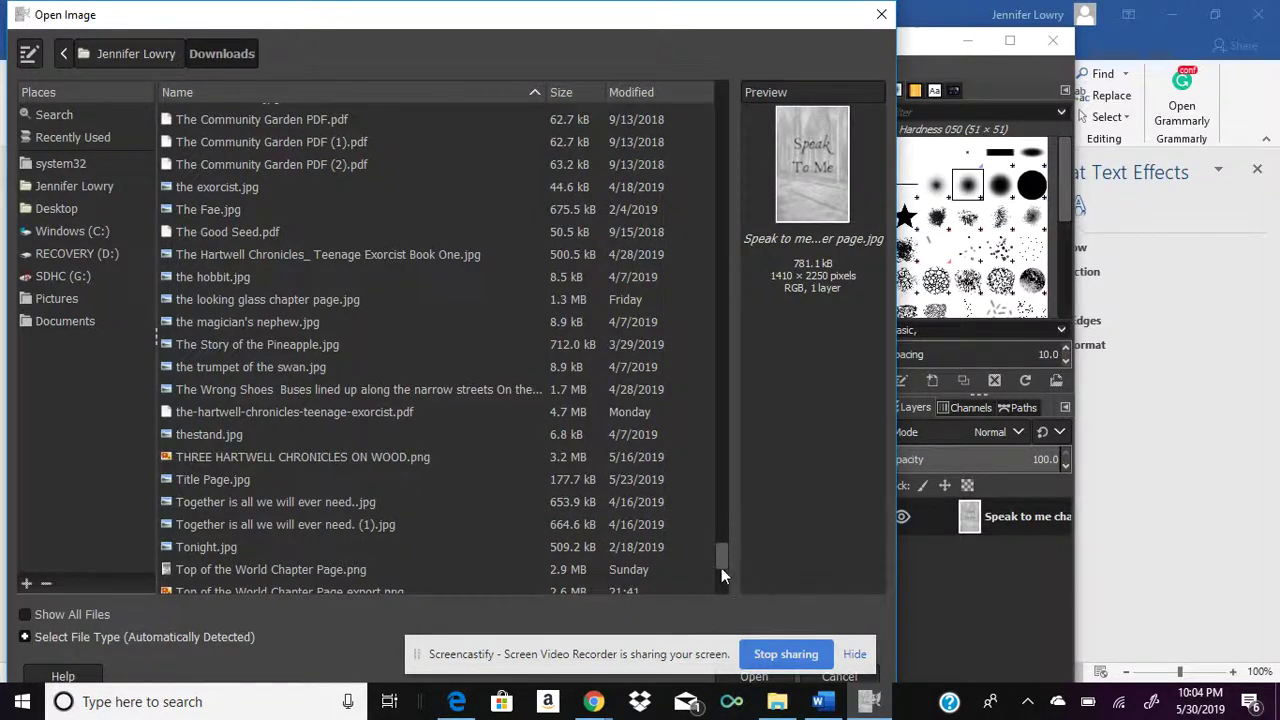
{"action": "scroll", "coordinate": [719, 557], "scroll_direction": "up", "scroll_amount": 1}
{"action": "scroll", "coordinate": [720, 562], "scroll_direction": "down", "scroll_amount": 3}
{"action": "scroll", "coordinate": [720, 562], "scroll_direction": "down", "scroll_amount": 1}
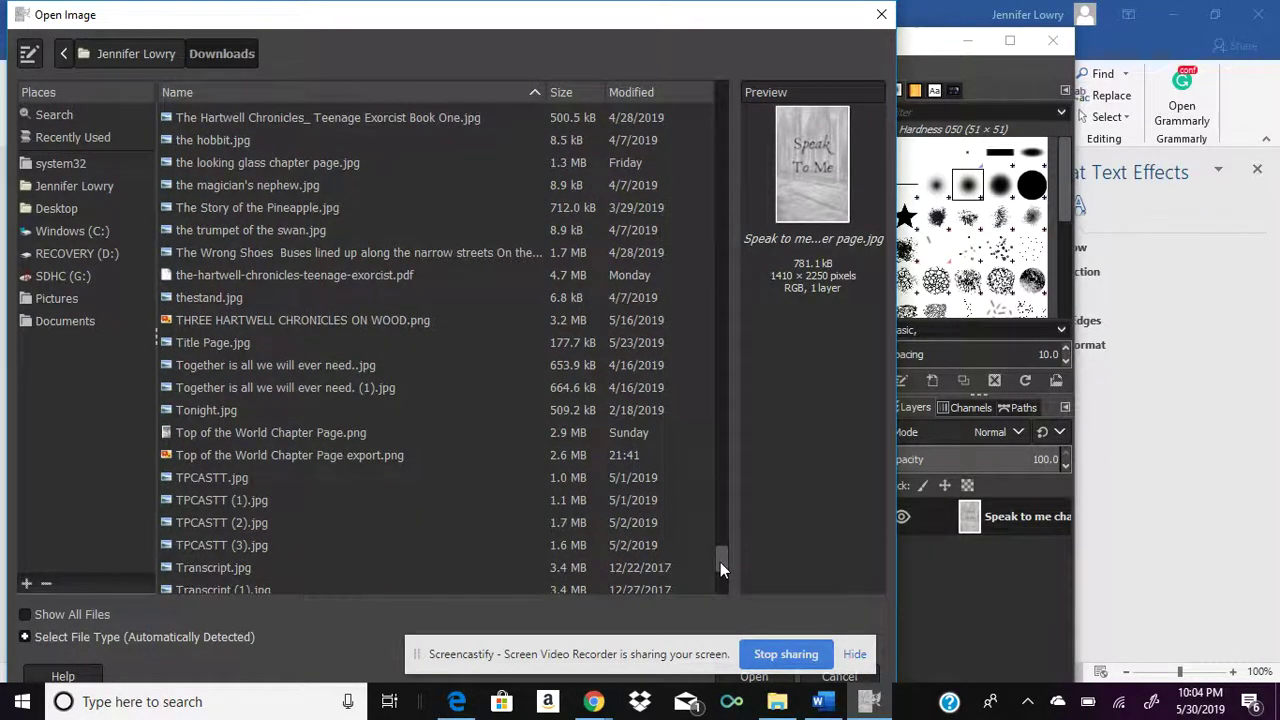
{"action": "scroll", "coordinate": [720, 562], "scroll_direction": "down", "scroll_amount": 1}
{"action": "scroll", "coordinate": [720, 563], "scroll_direction": "down", "scroll_amount": 2}
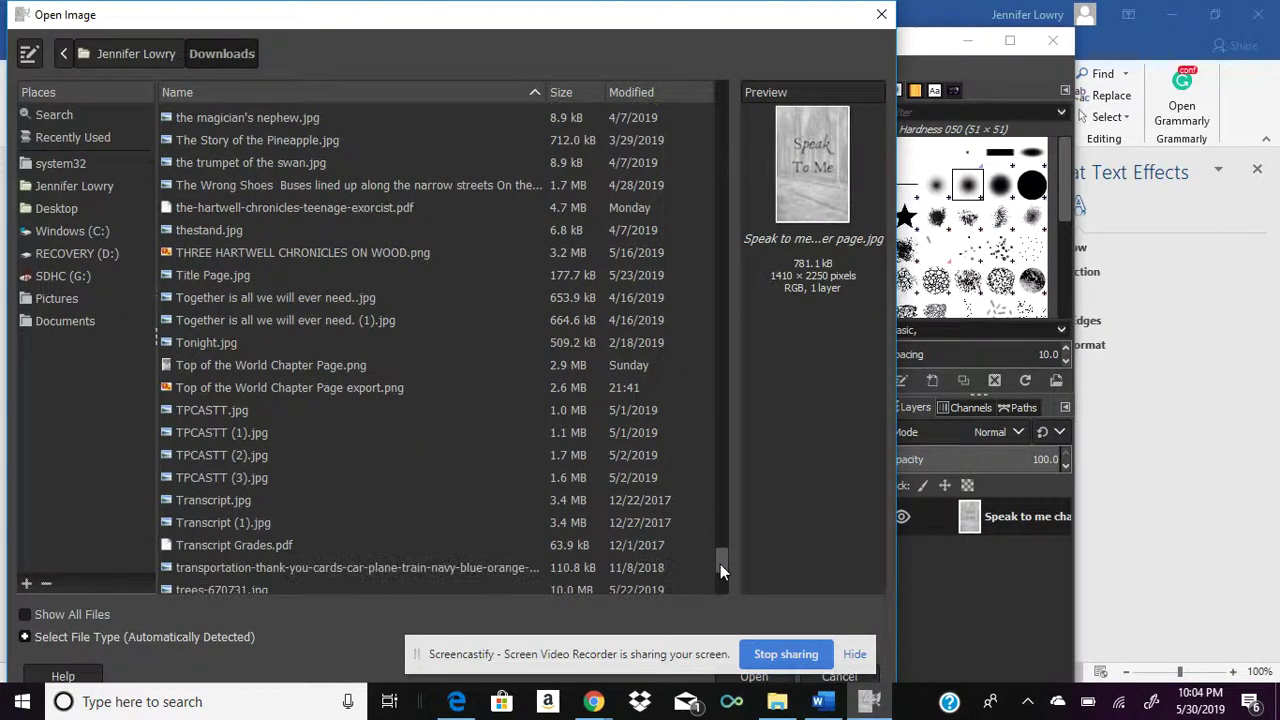
{"action": "scroll", "coordinate": [720, 564], "scroll_direction": "down", "scroll_amount": 1}
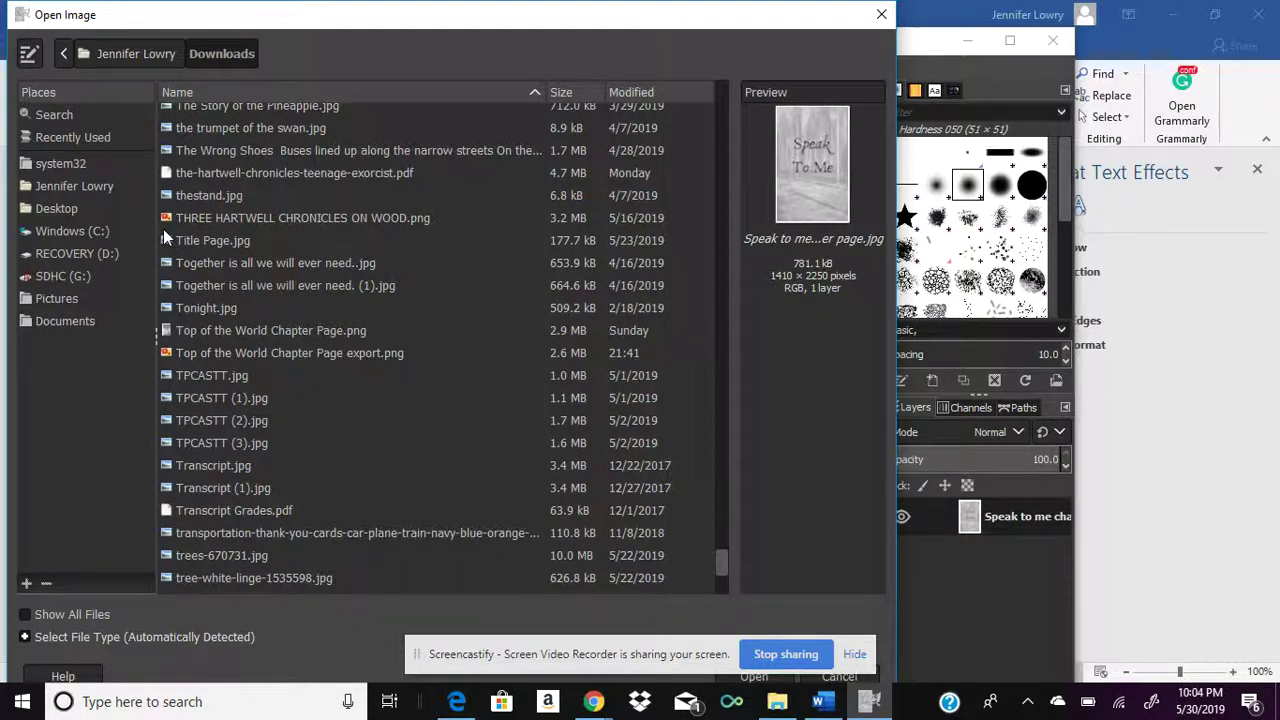
{"action": "left_click", "coordinate": [70, 295]}
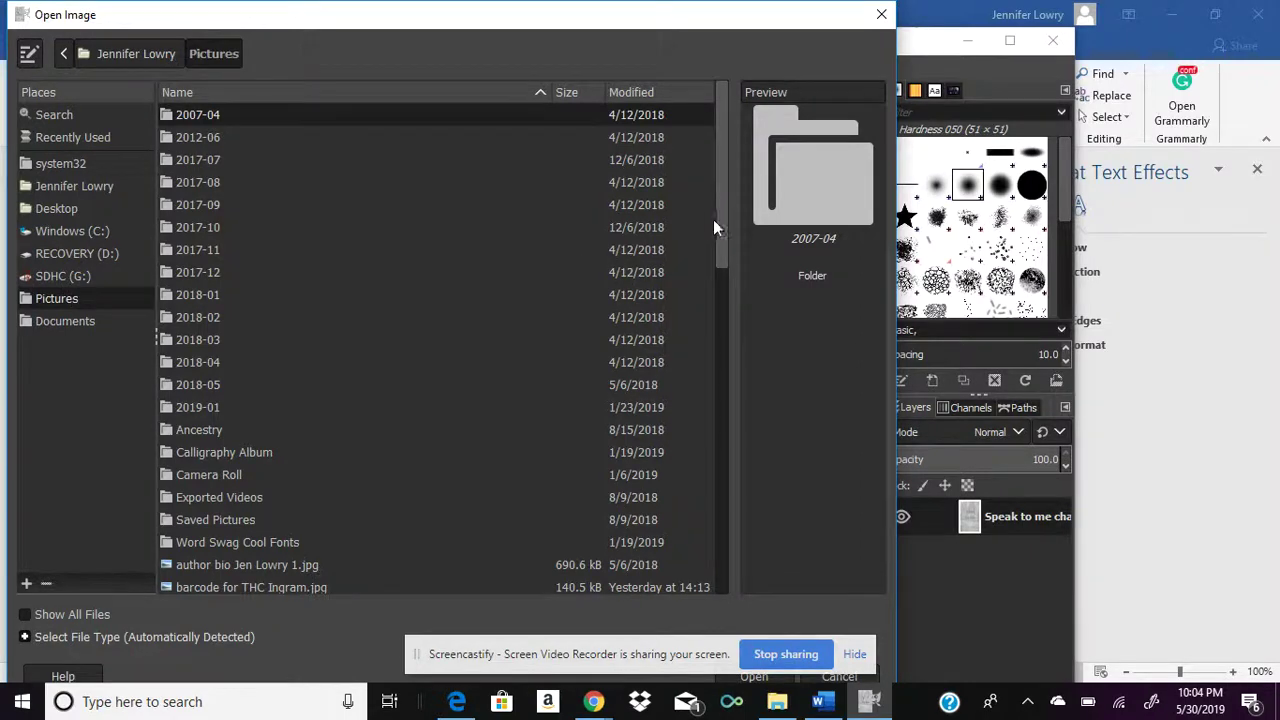
{"action": "left_click_drag", "start_coordinate": [713, 219], "coordinate": [723, 570]}
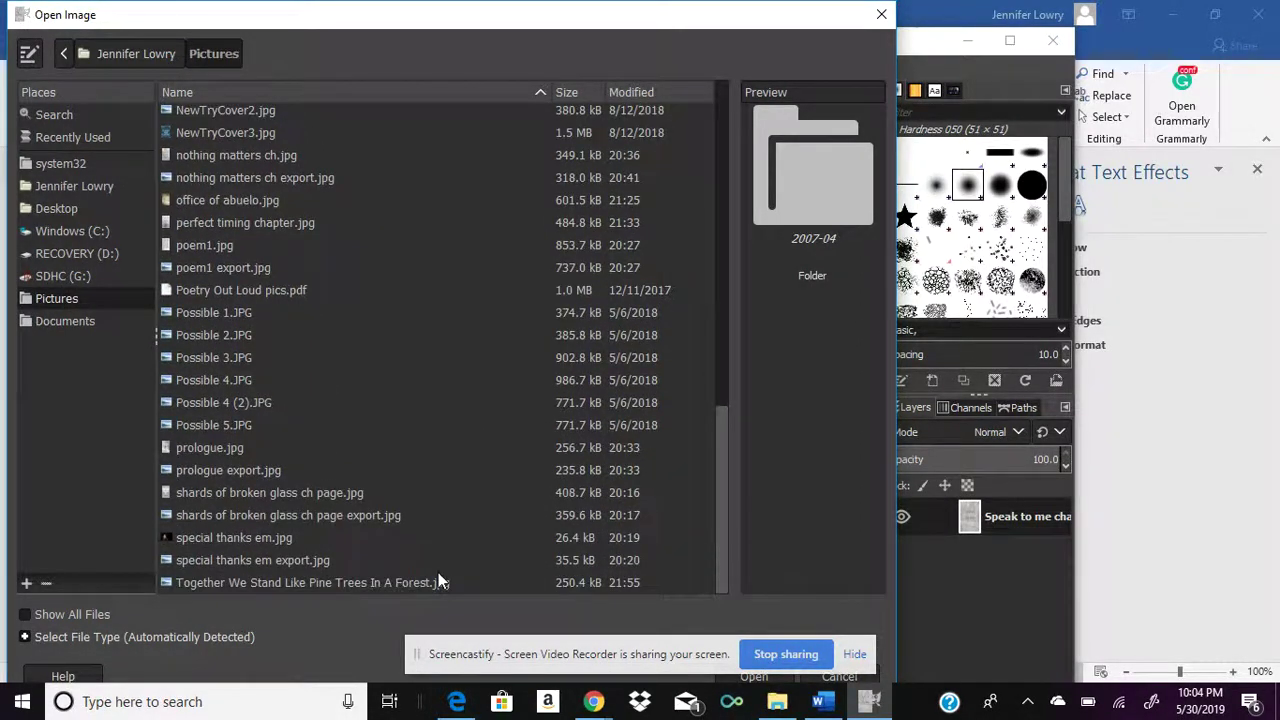
{"action": "left_click", "coordinate": [380, 583]}
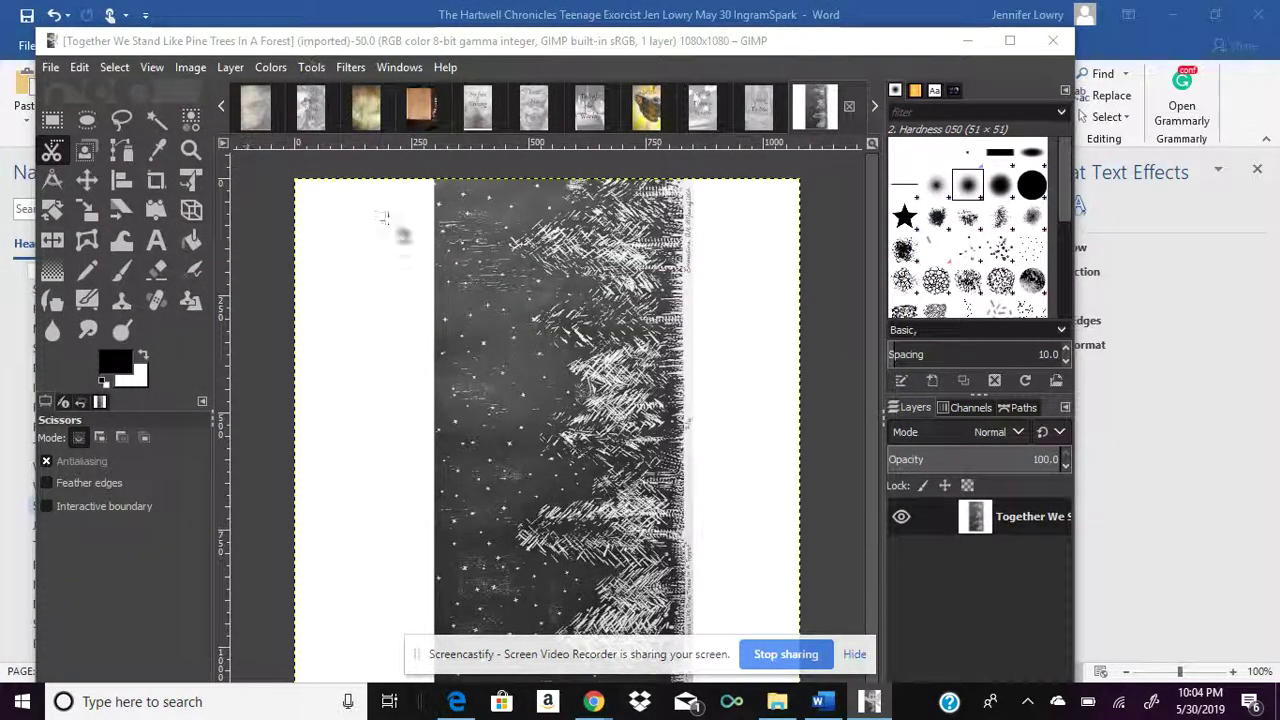
Step: Crop the pine-tree image to its content, trimming the white margins to 560x1080
{"action": "left_click", "coordinate": [194, 68]}
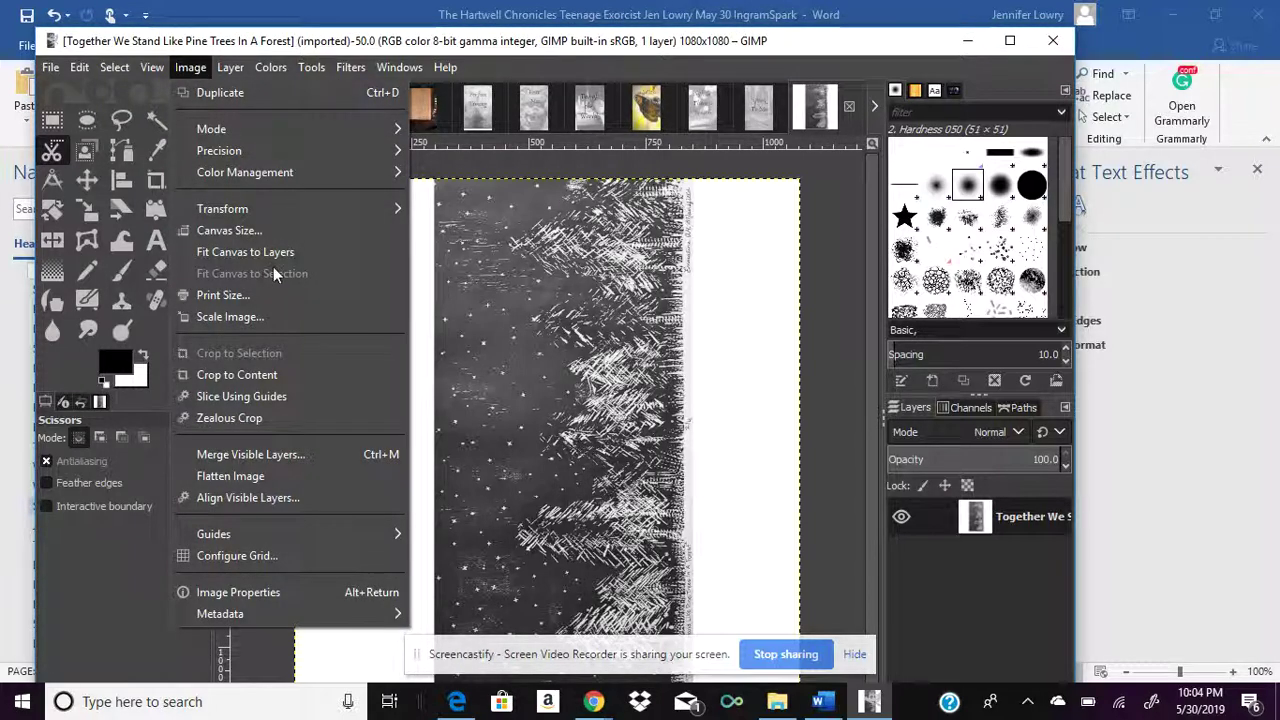
{"action": "left_click", "coordinate": [275, 374]}
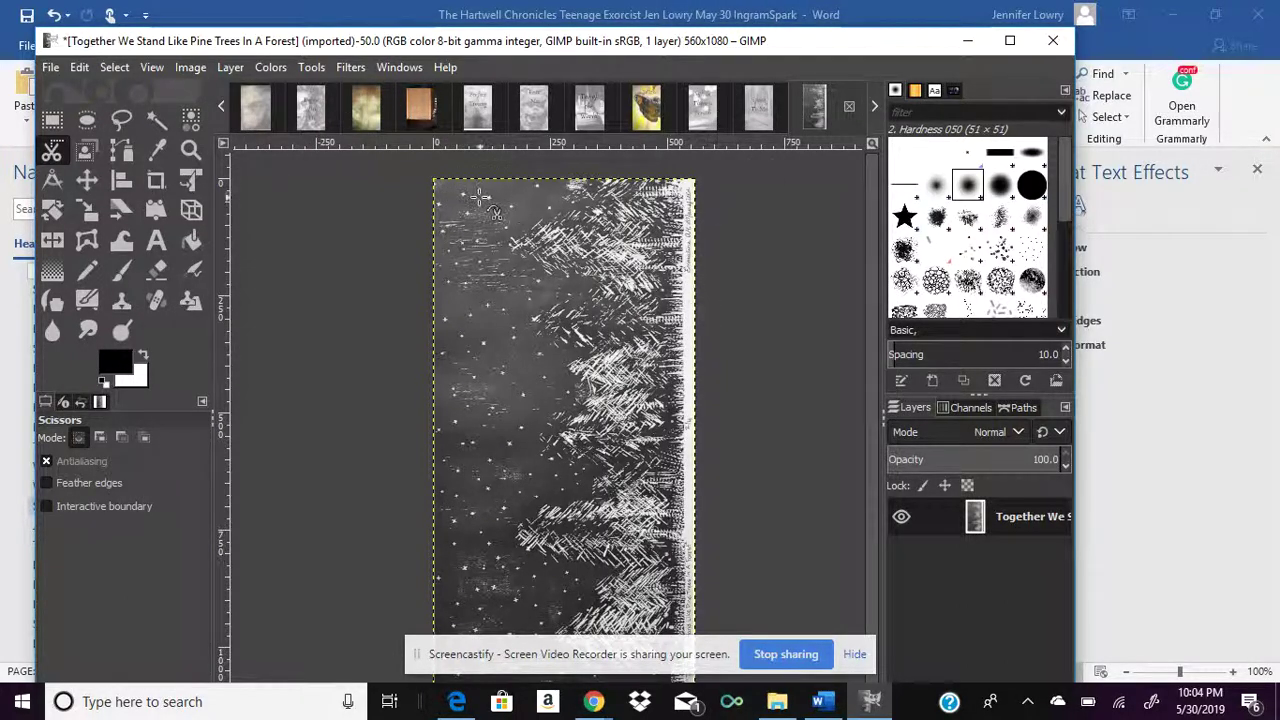
{"action": "left_click", "coordinate": [192, 68]}
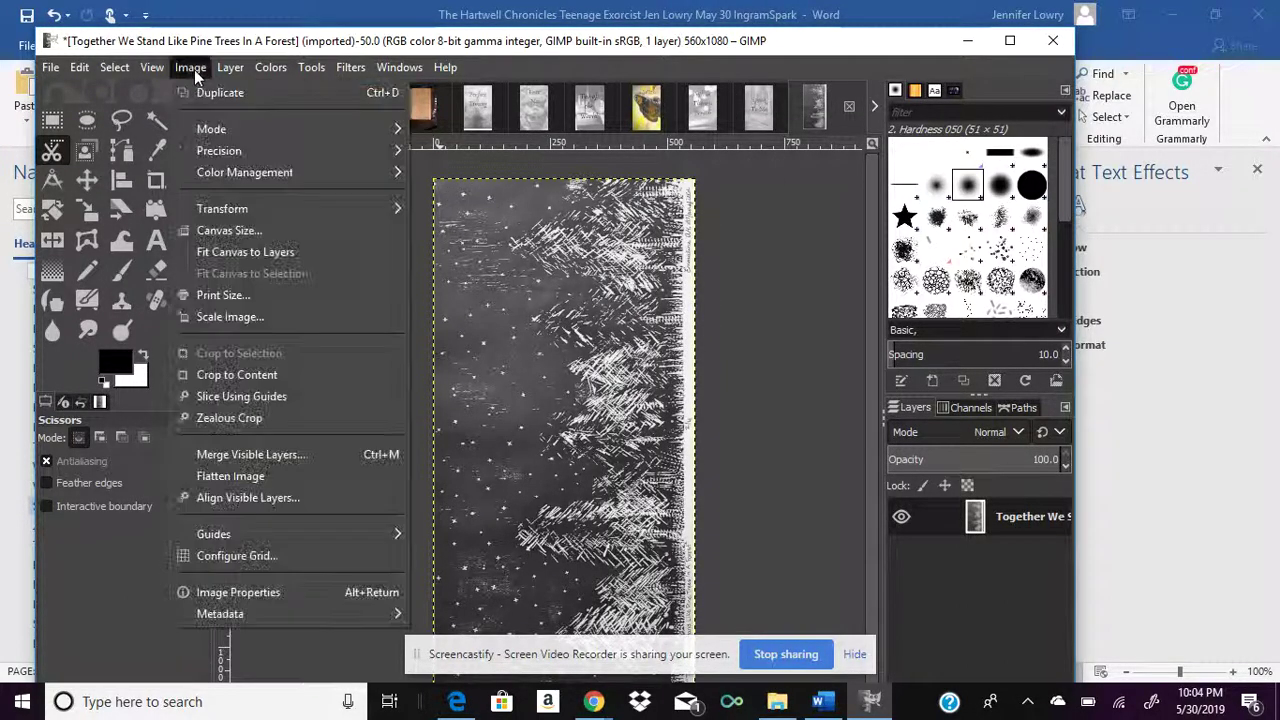
Step: Set the print resolution to 300 pixels/in, making the image 1.867 x 3.600 in
{"action": "left_click", "coordinate": [222, 295]}
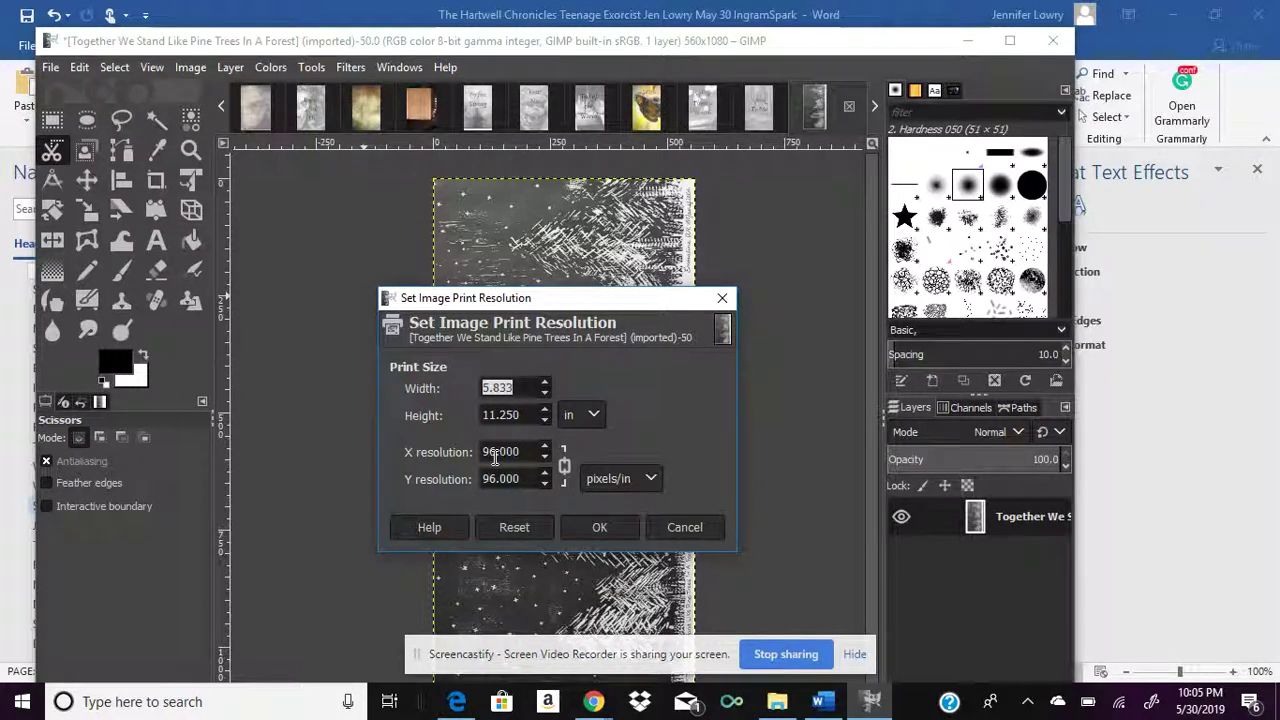
{"action": "left_click", "coordinate": [500, 452]}
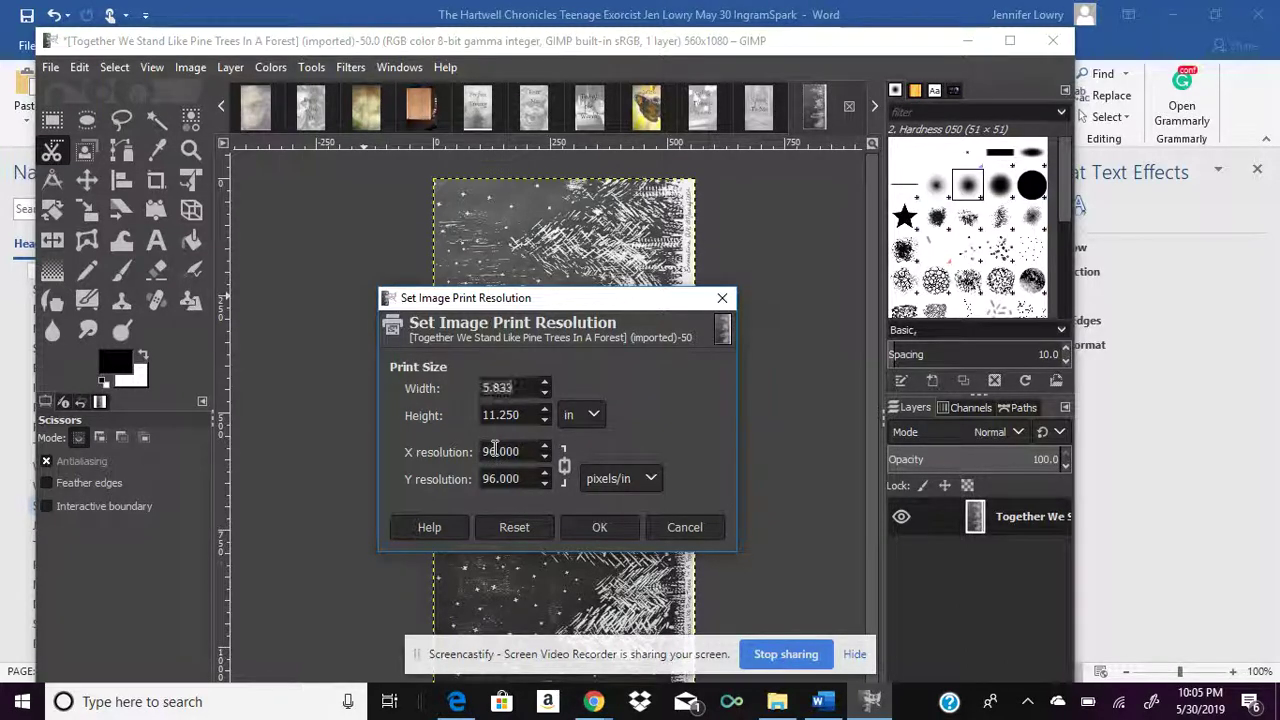
{"action": "key", "text": "BackSpace"}
{"action": "key", "text": "BackSpace"}
{"action": "type", "text": "300"}
{"action": "left_click", "coordinate": [494, 476]}
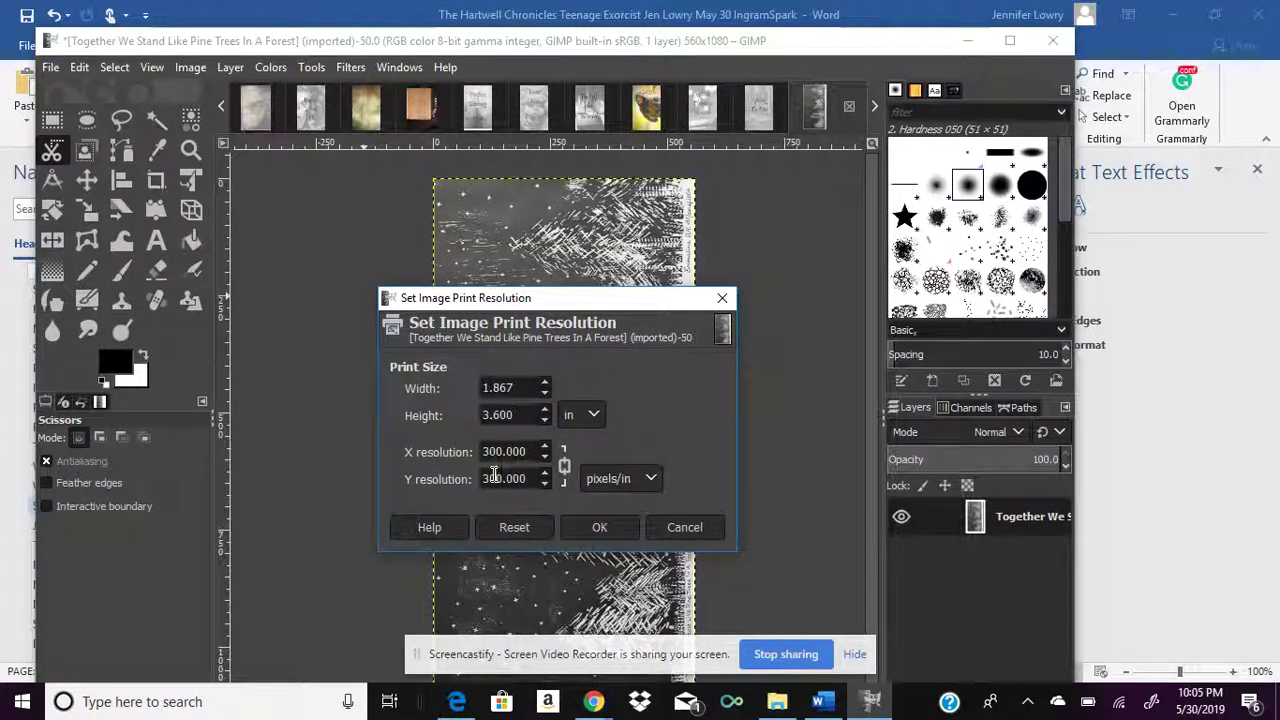
{"action": "left_click", "coordinate": [605, 527]}
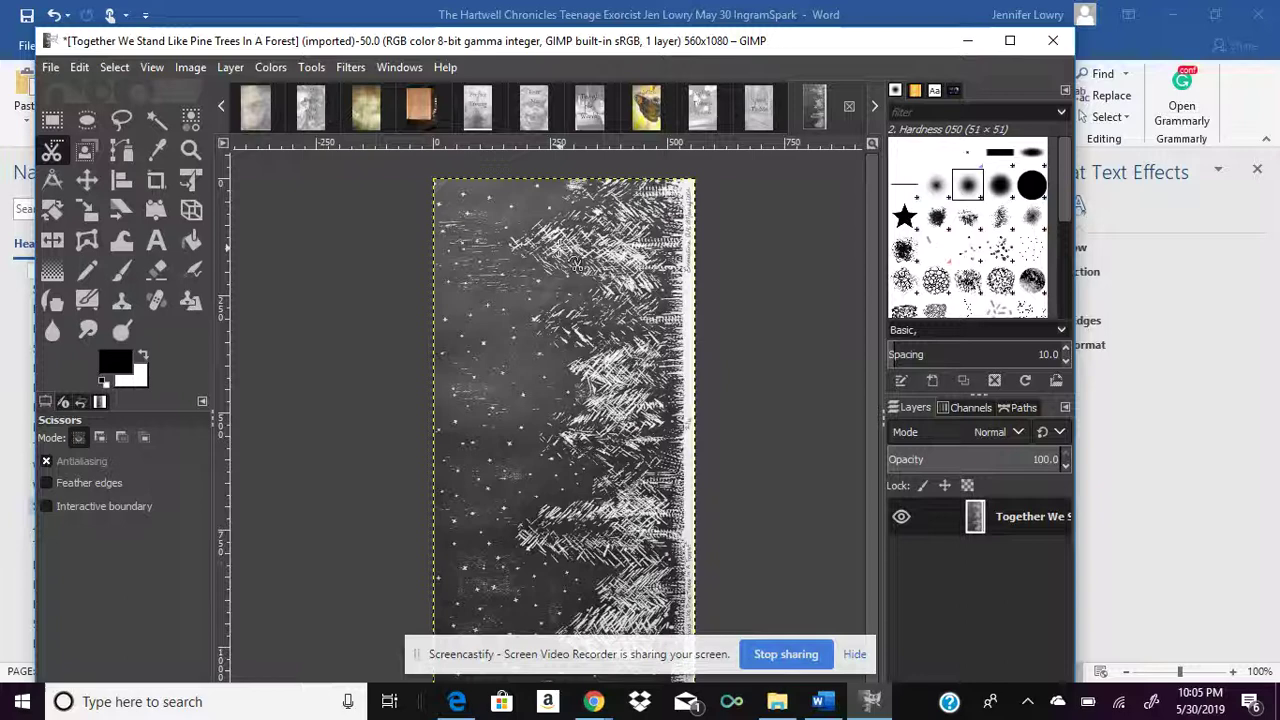
Step: Export the woodcut to Pictures as 'Together We Stand Like Pine Trees In A Forest export.jpg' at quality 90
{"action": "left_click", "coordinate": [50, 70]}
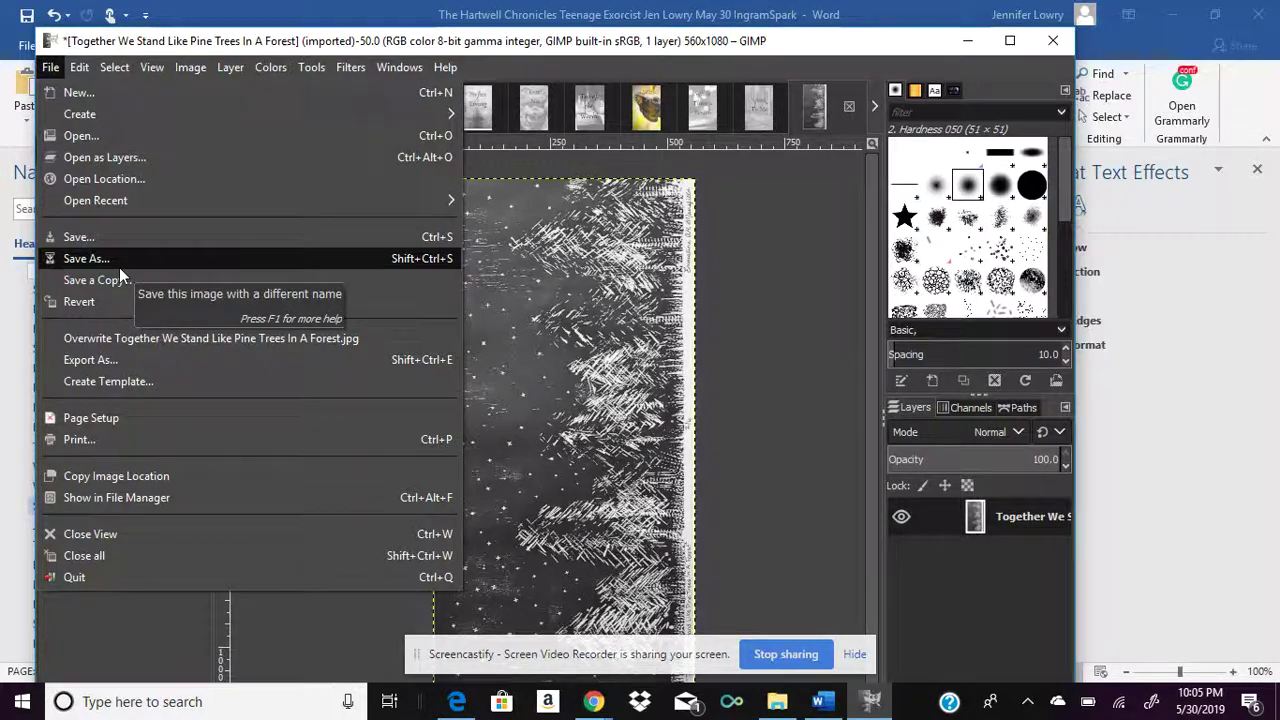
{"action": "left_click", "coordinate": [95, 360]}
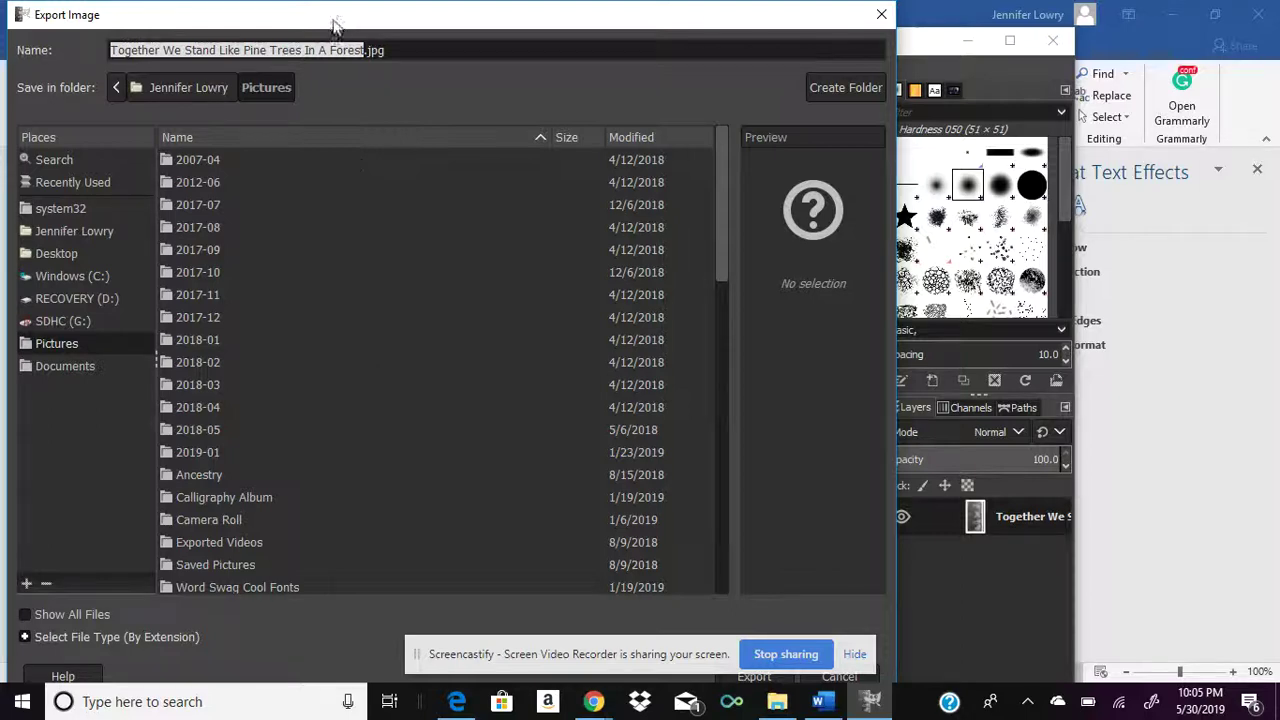
{"action": "left_click", "coordinate": [364, 50]}
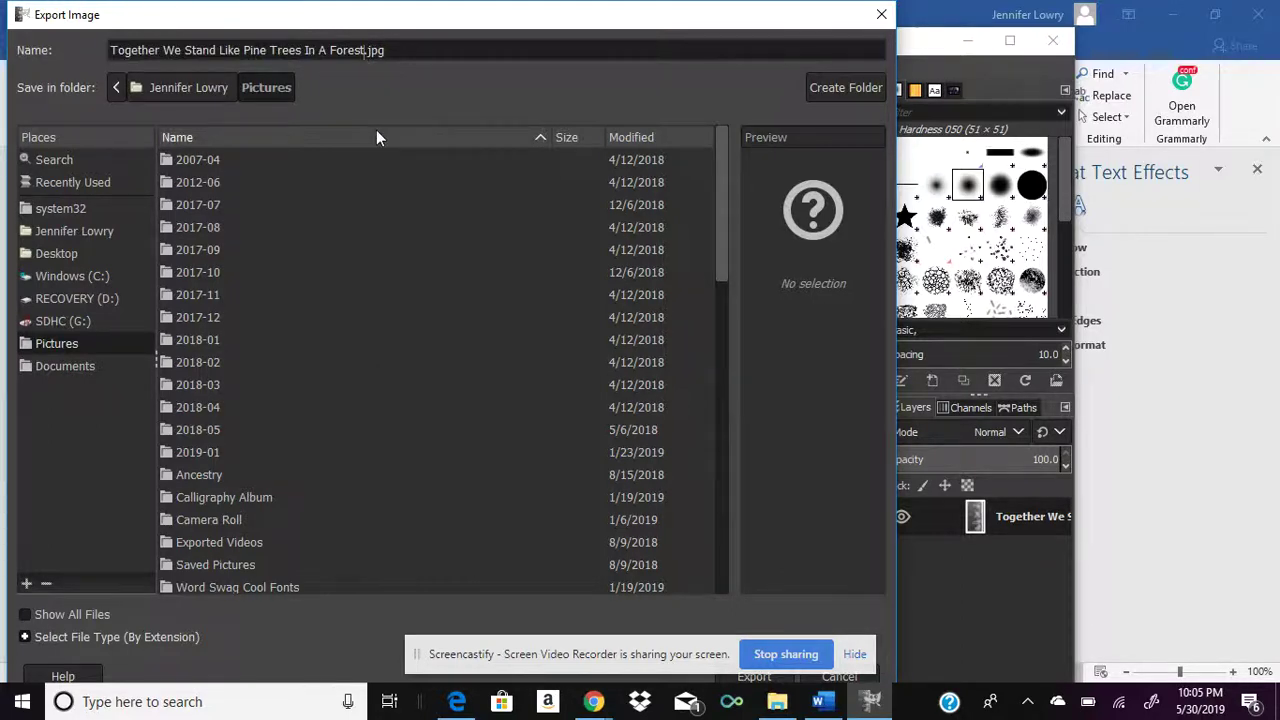
{"action": "type", "text": "export"}
{"action": "left_click", "coordinate": [777, 679]}
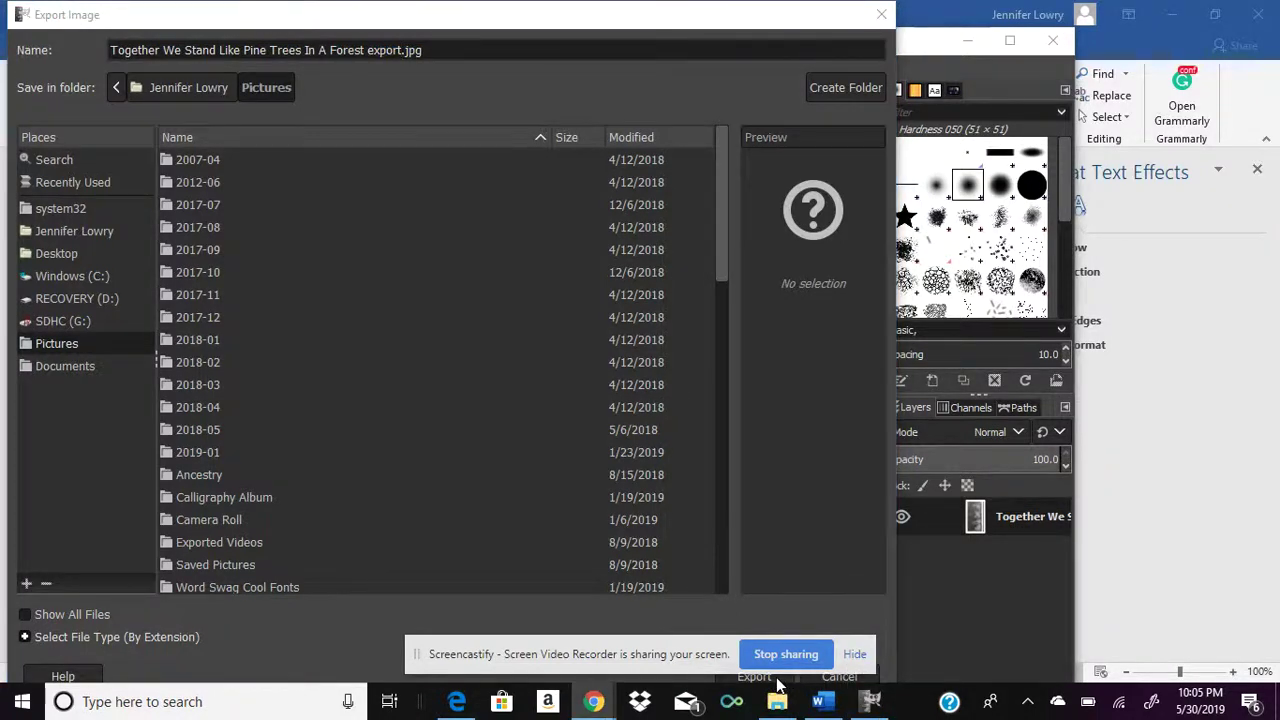
{"action": "left_click_drag", "start_coordinate": [641, 19], "coordinate": [911, 19]}
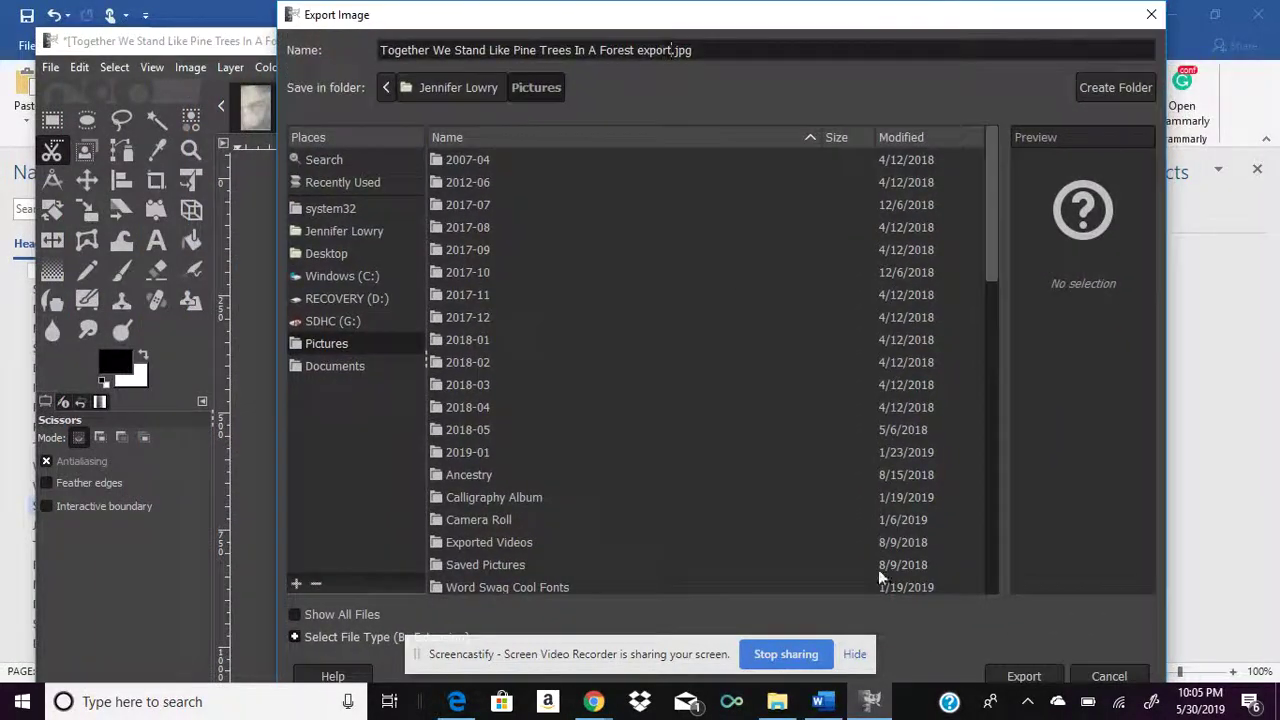
{"action": "left_click", "coordinate": [1020, 677]}
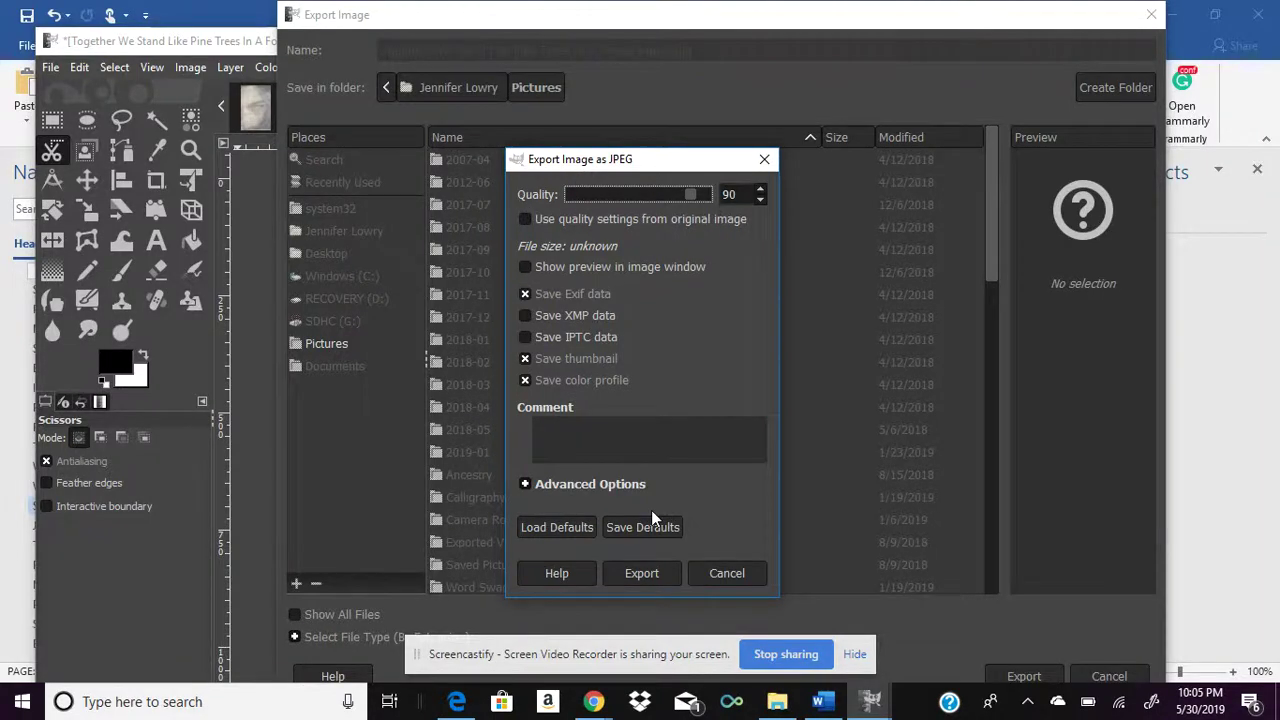
{"action": "left_click", "coordinate": [652, 572]}
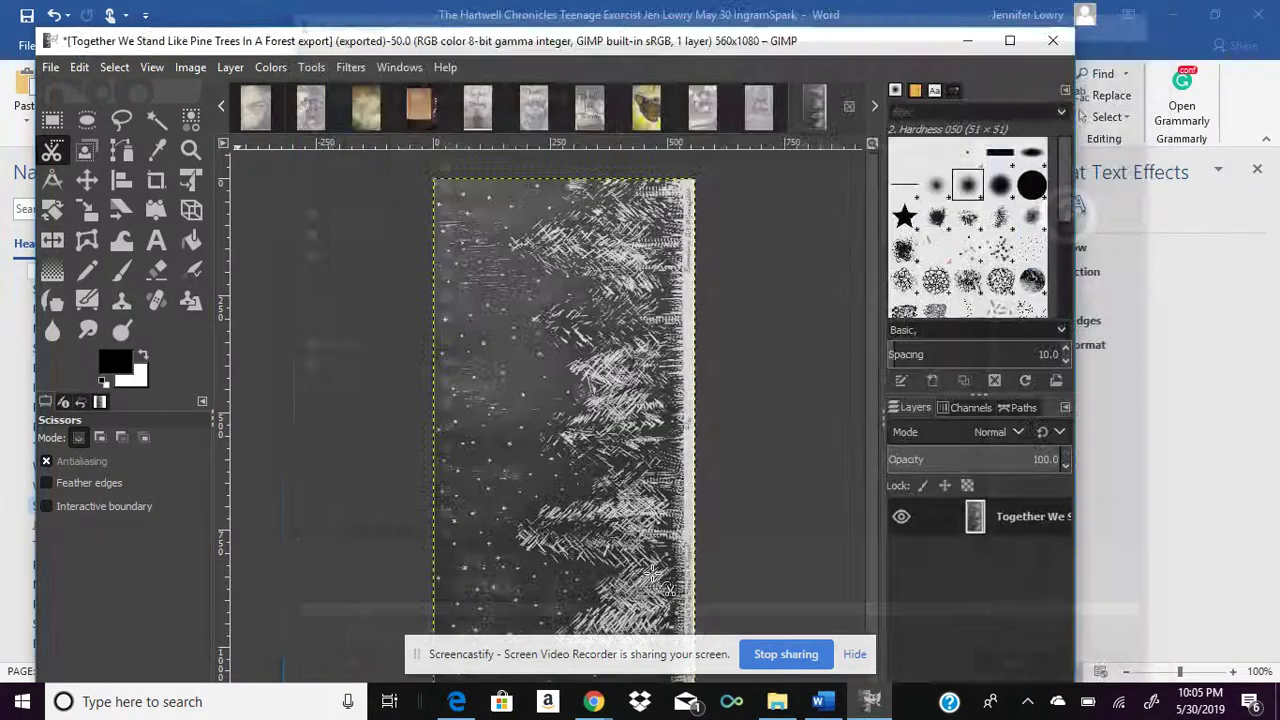
Step: Replace the manuscript's pine-tree picture with the 'Together We Stand Like Pine Trees In A Forest export' file
{"action": "left_click", "coordinate": [822, 702]}
{"action": "right_click", "coordinate": [700, 271]}
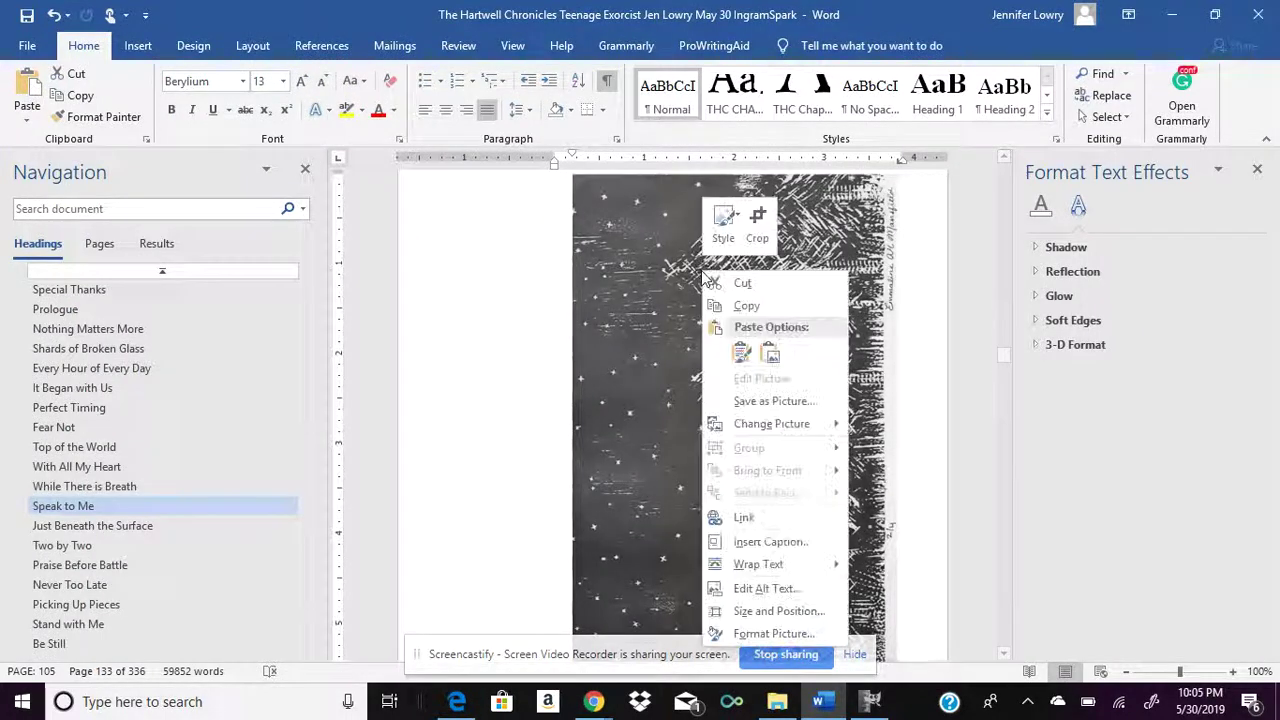
{"action": "mouse_move", "coordinate": [836, 425]}
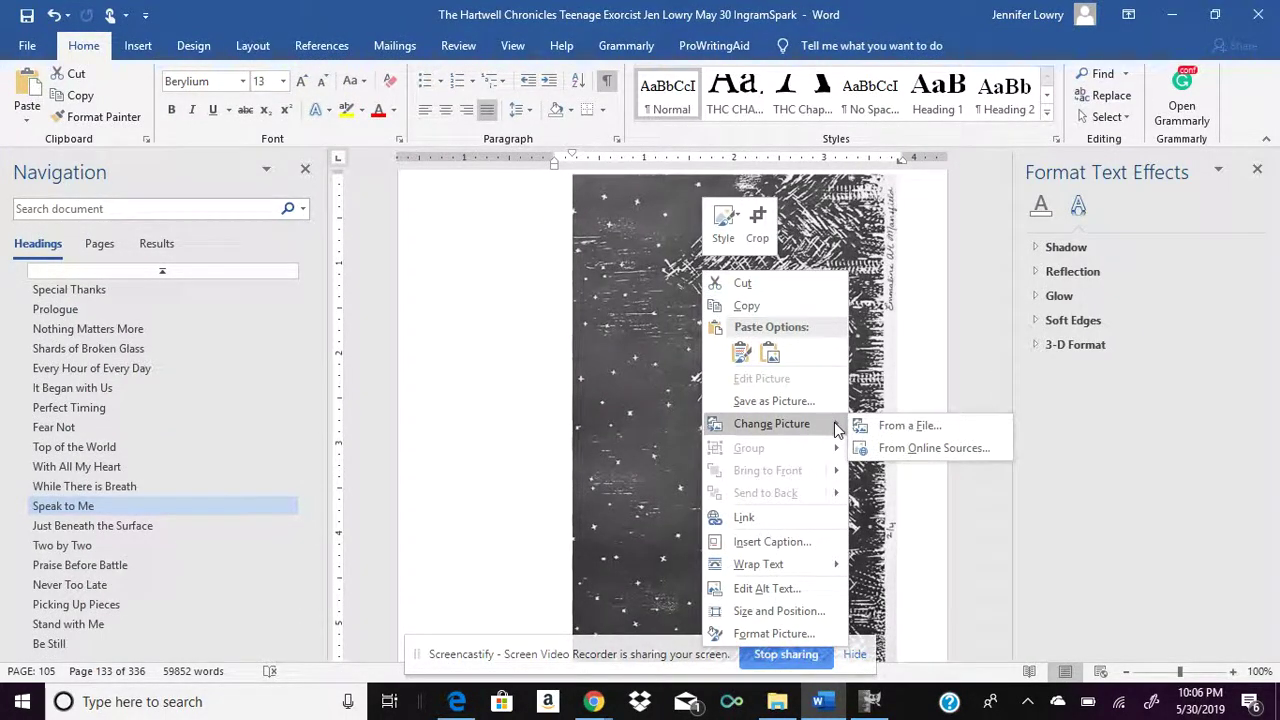
{"action": "left_click", "coordinate": [878, 426]}
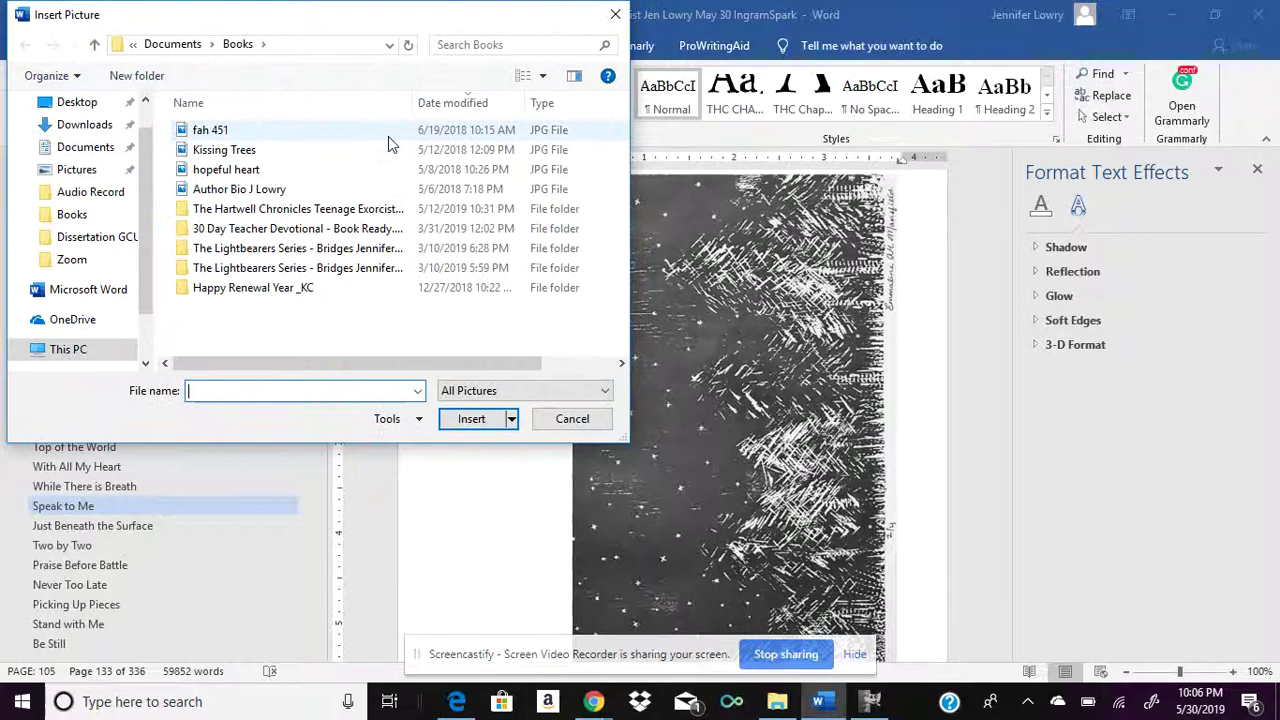
{"action": "left_click", "coordinate": [86, 176]}
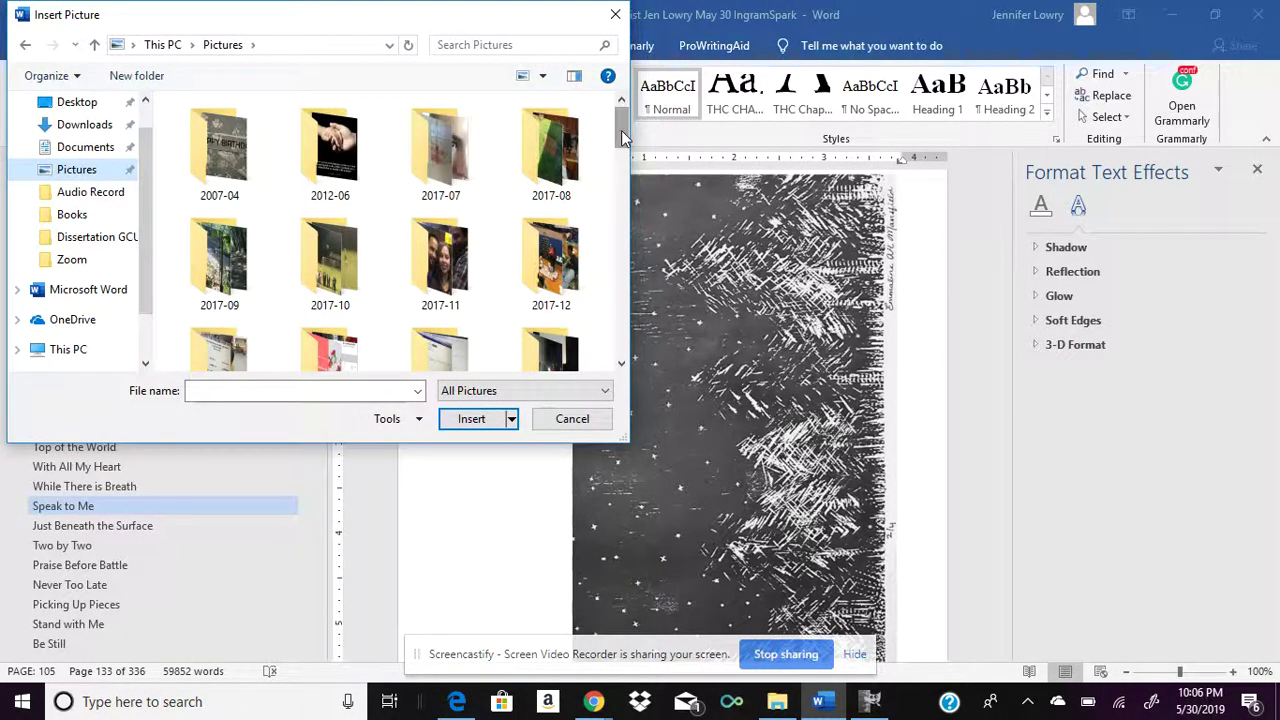
{"action": "left_click_drag", "start_coordinate": [621, 131], "coordinate": [636, 362]}
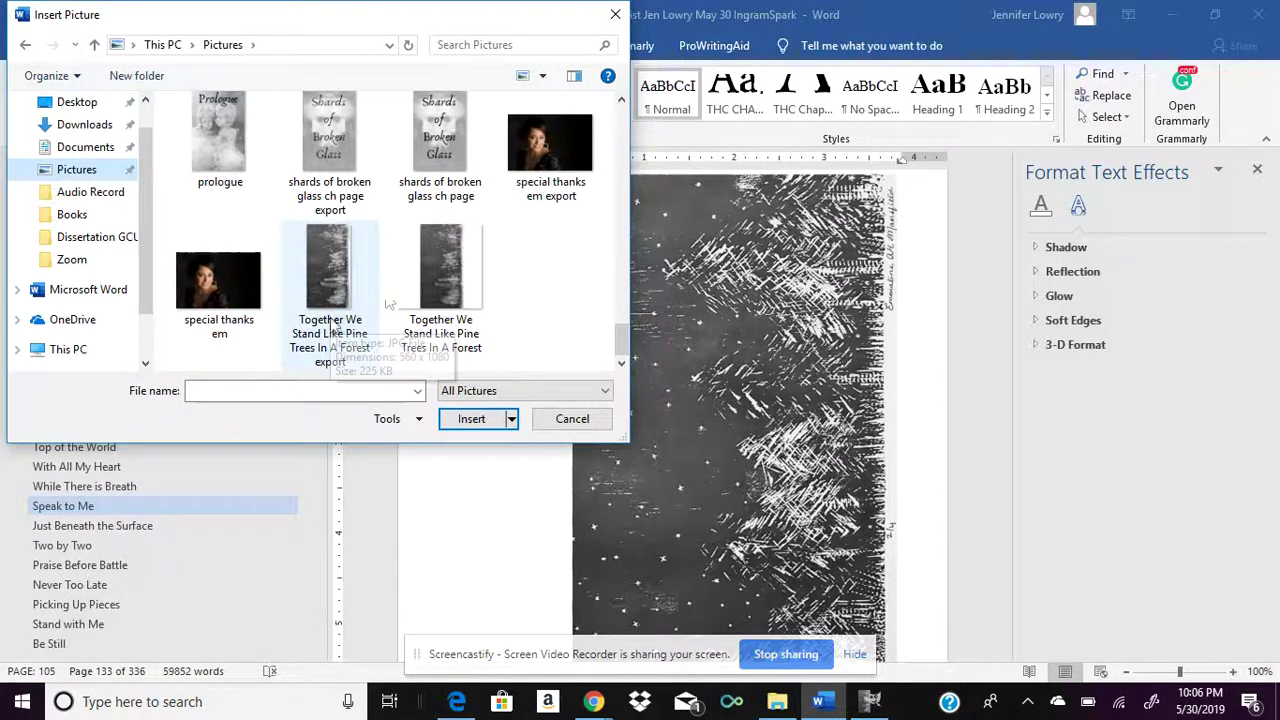
{"action": "double_click", "coordinate": [293, 308]}
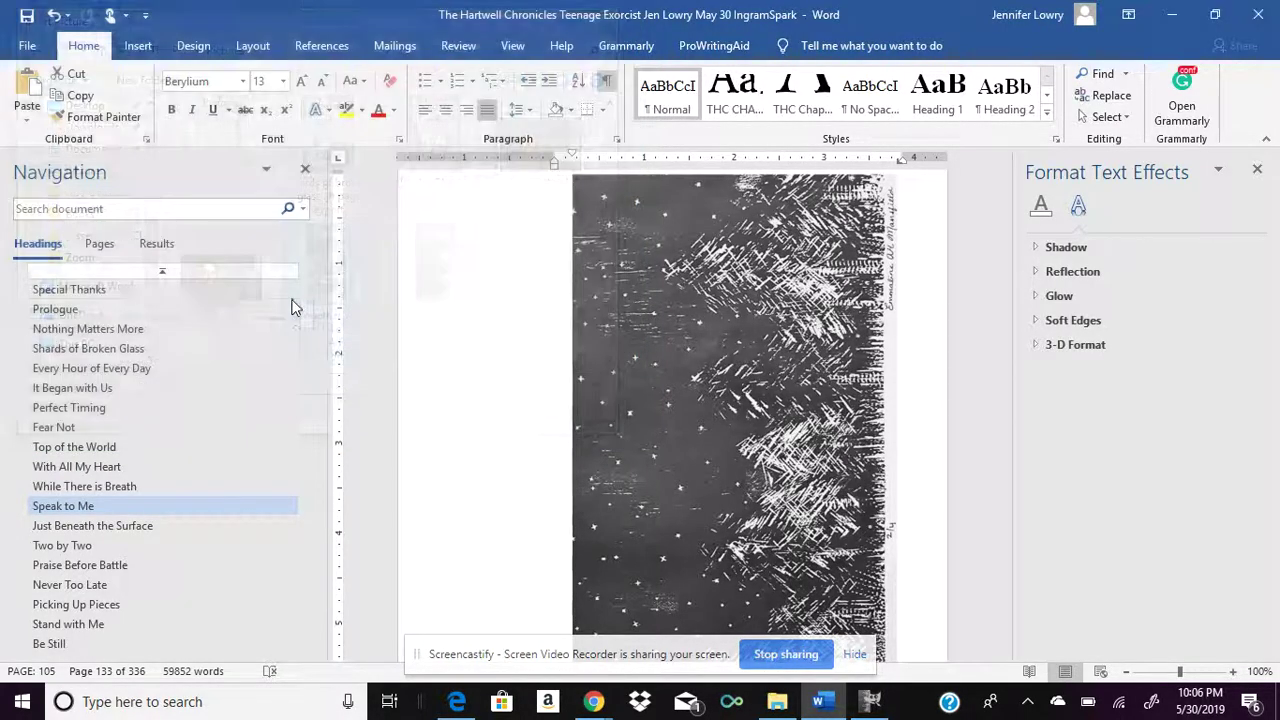
Step: Drag the replacement picture's bottom edge downward to make it taller on page 133
{"action": "left_click", "coordinate": [1004, 654]}
{"action": "scroll", "coordinate": [1004, 654], "scroll_direction": "down", "scroll_amount": 5}
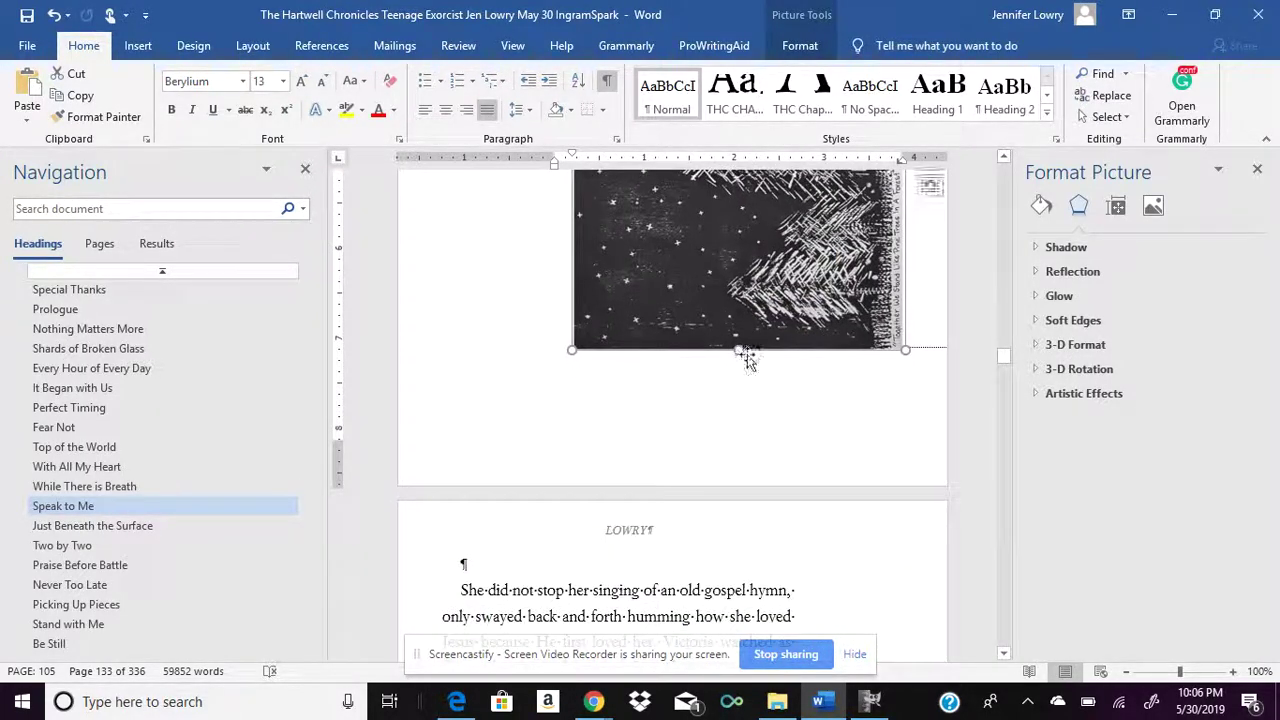
{"action": "left_click_drag", "start_coordinate": [738, 350], "coordinate": [723, 429]}
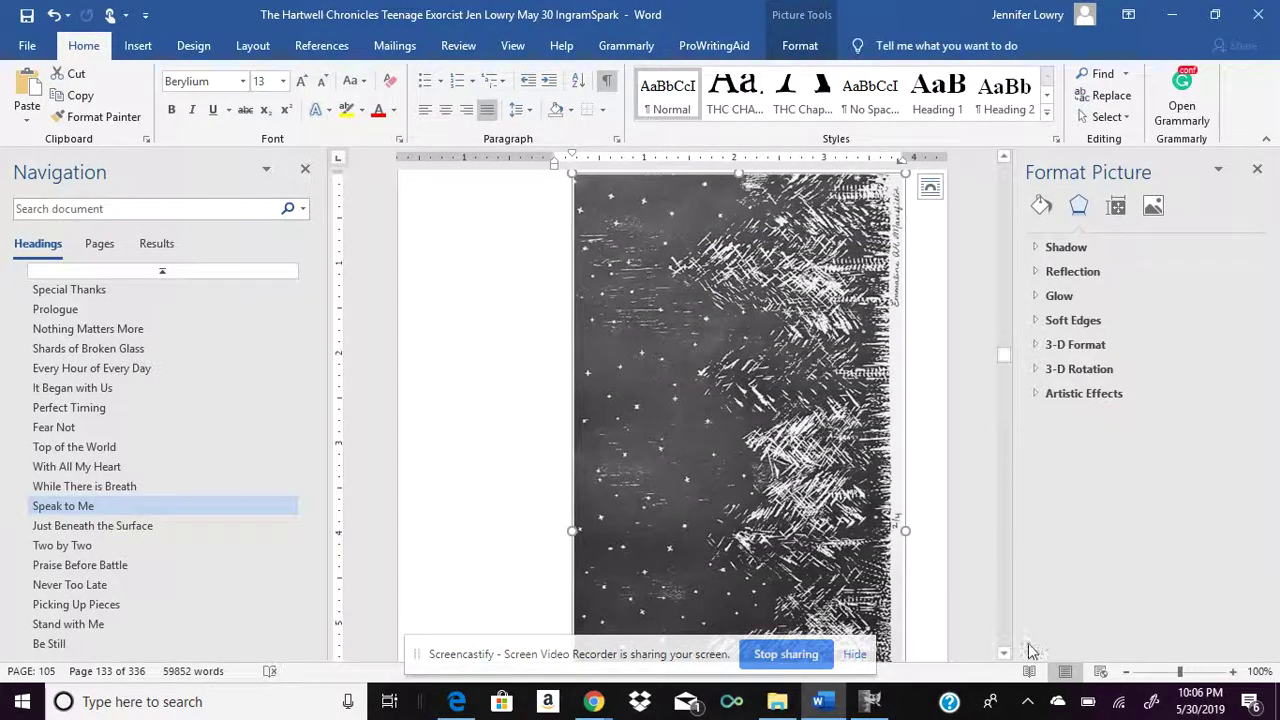
{"action": "left_click", "coordinate": [1004, 653]}
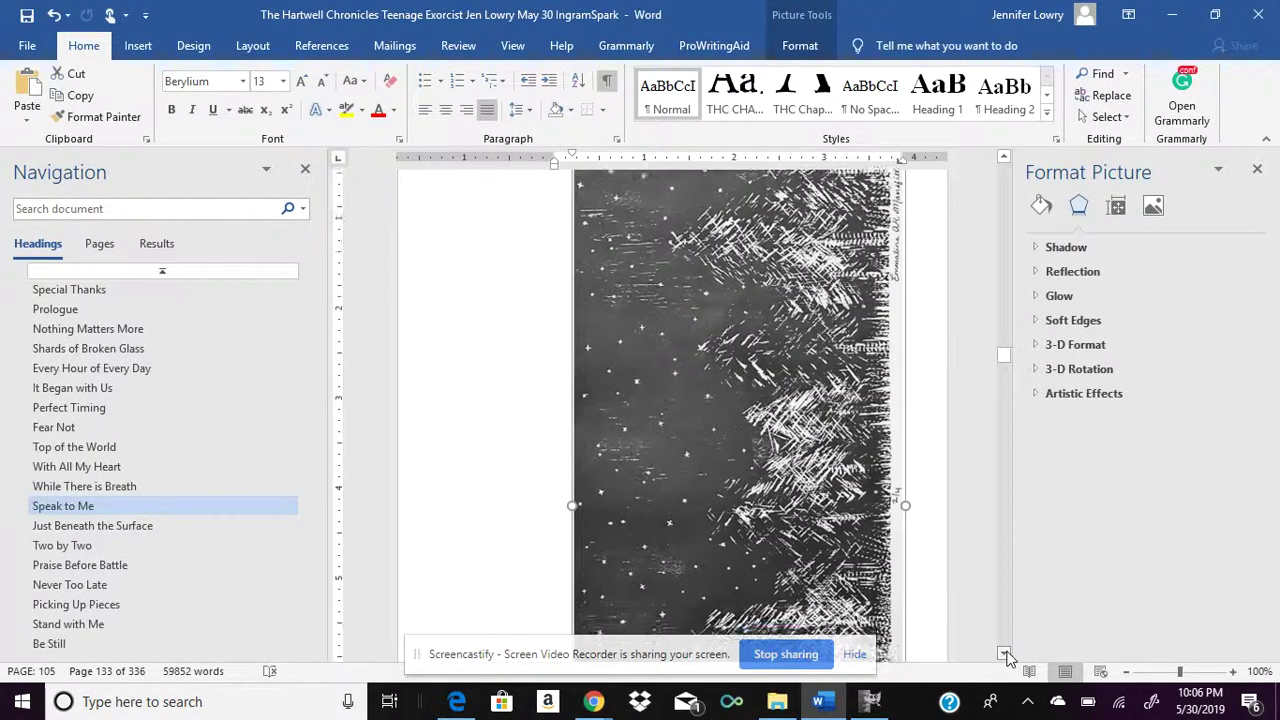
{"action": "left_click", "coordinate": [1005, 654]}
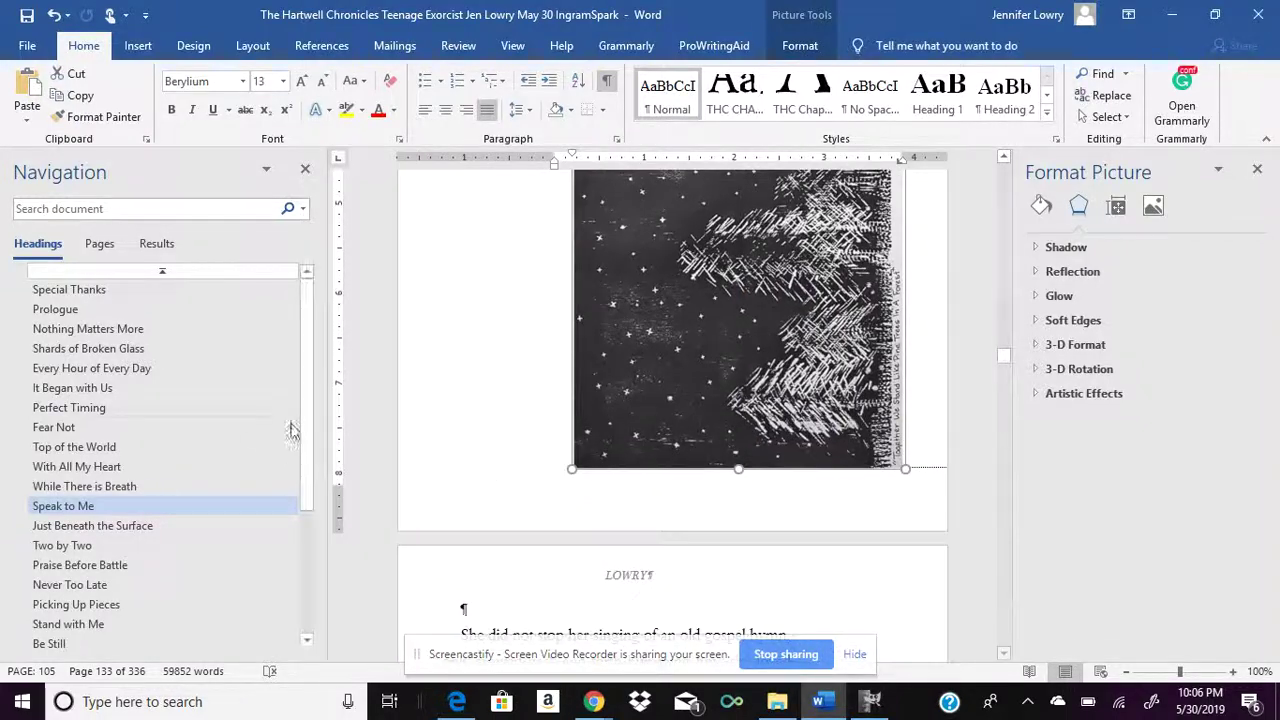
{"action": "left_click_drag", "start_coordinate": [339, 486], "coordinate": [339, 486]}
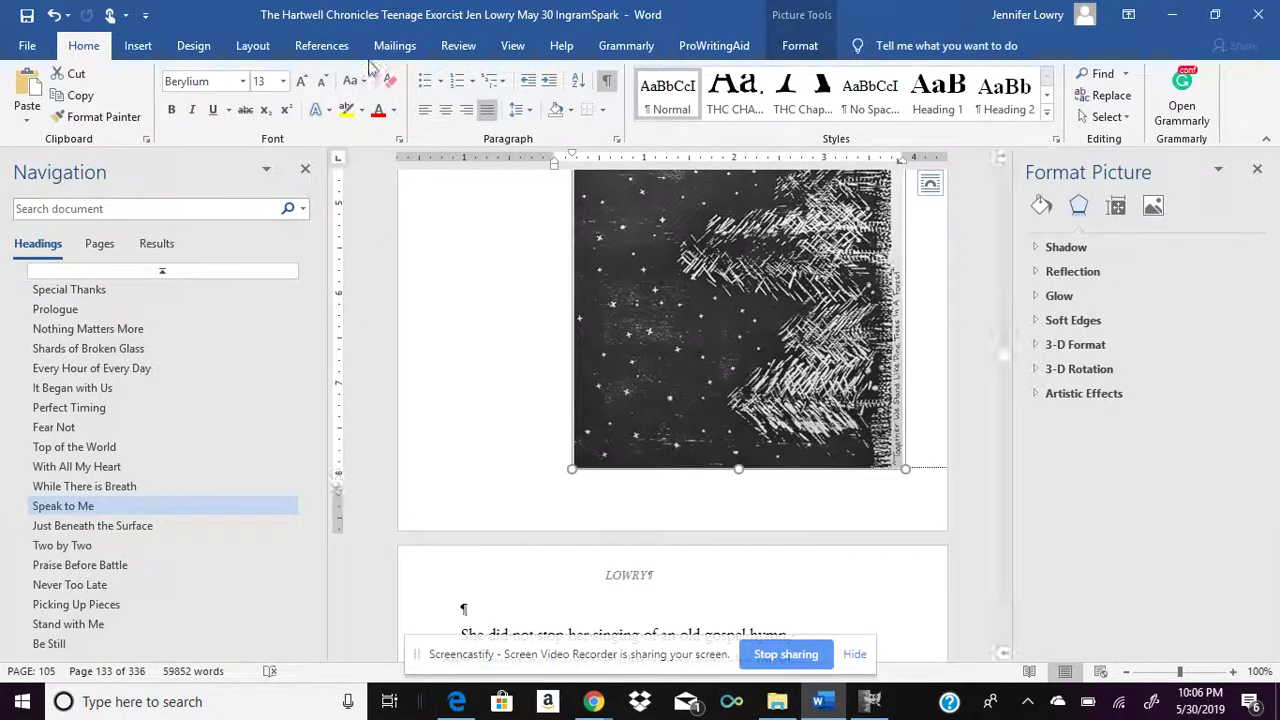
{"action": "left_click", "coordinate": [458, 46]}
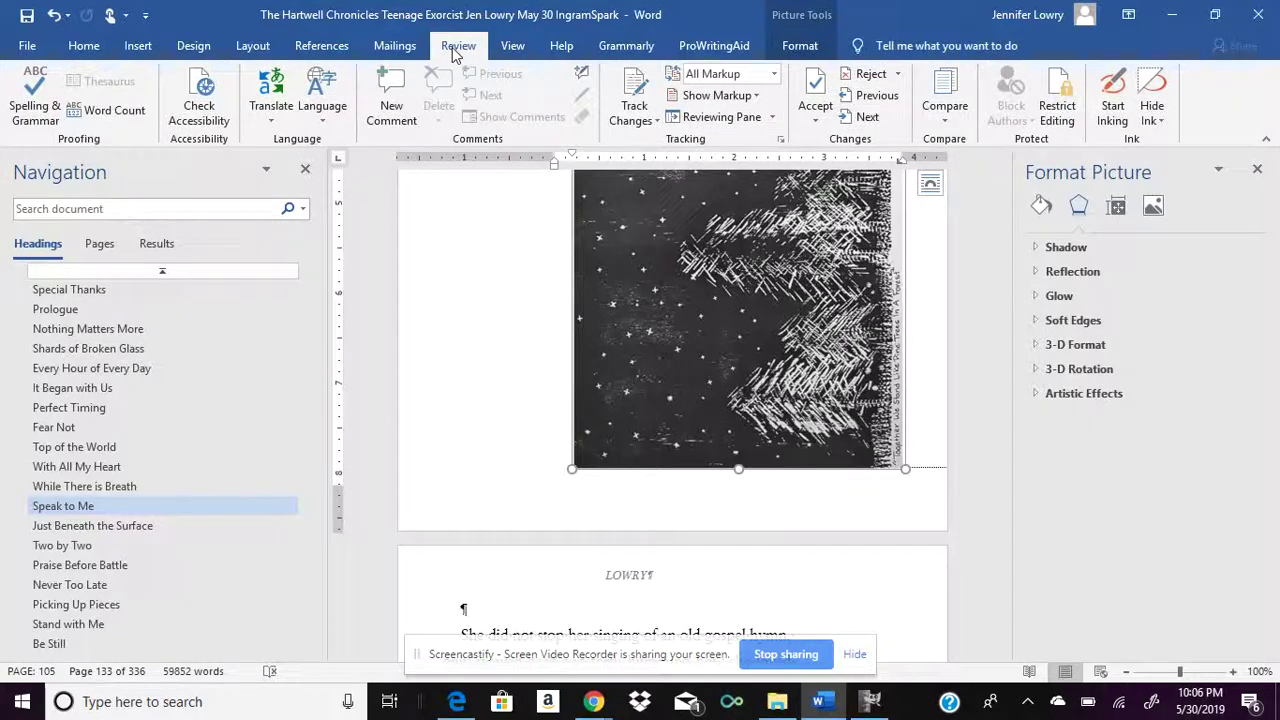
{"action": "left_click", "coordinate": [138, 46]}
{"action": "left_click", "coordinate": [193, 48]}
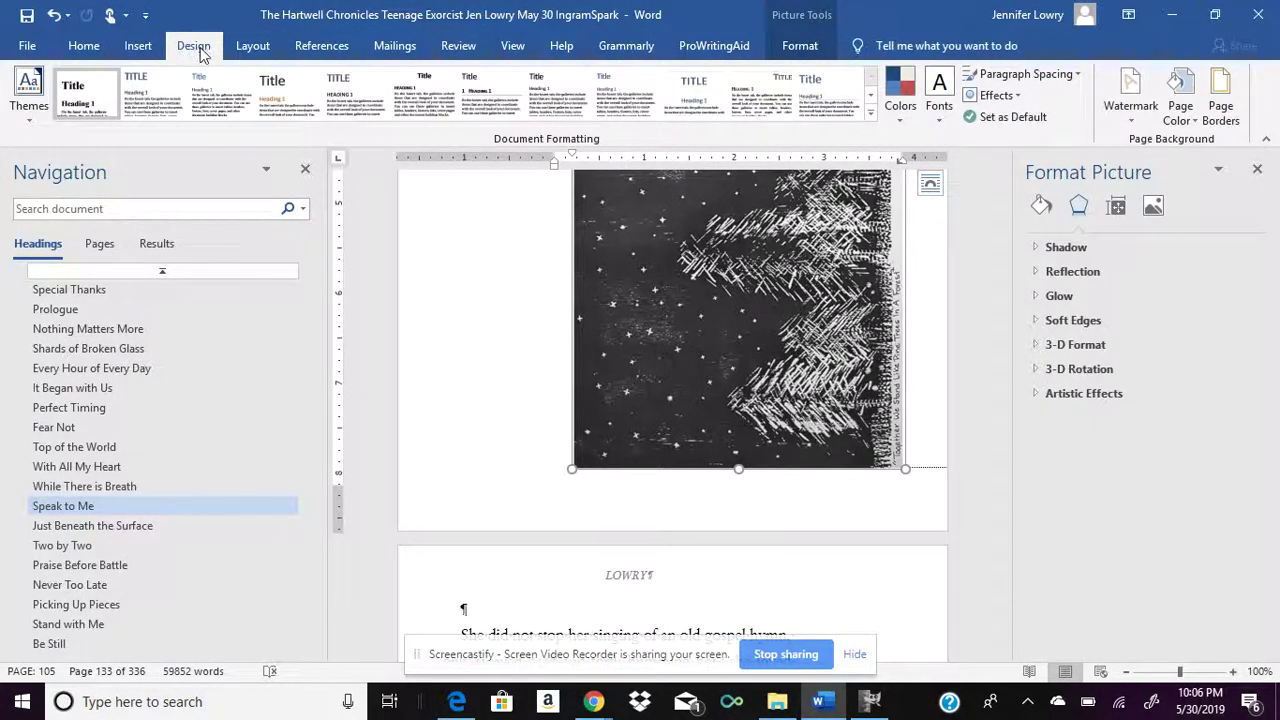
{"action": "left_click", "coordinate": [256, 47]}
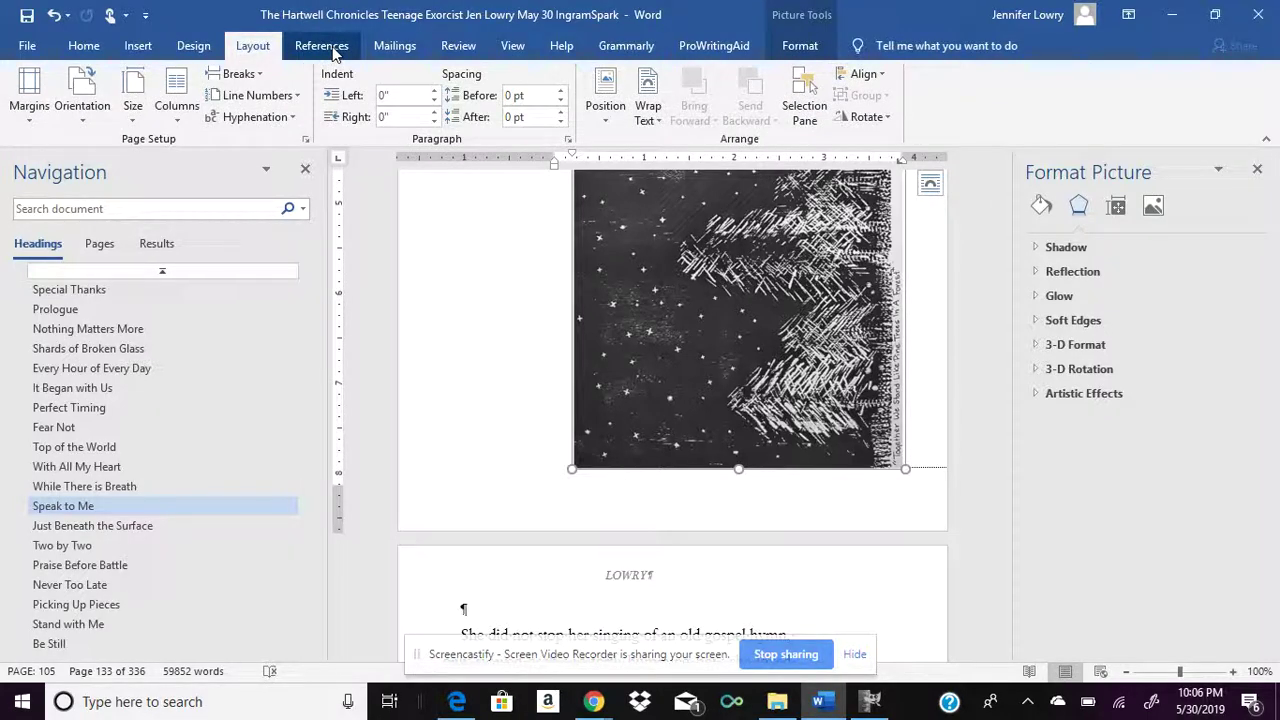
{"action": "left_click", "coordinate": [322, 47]}
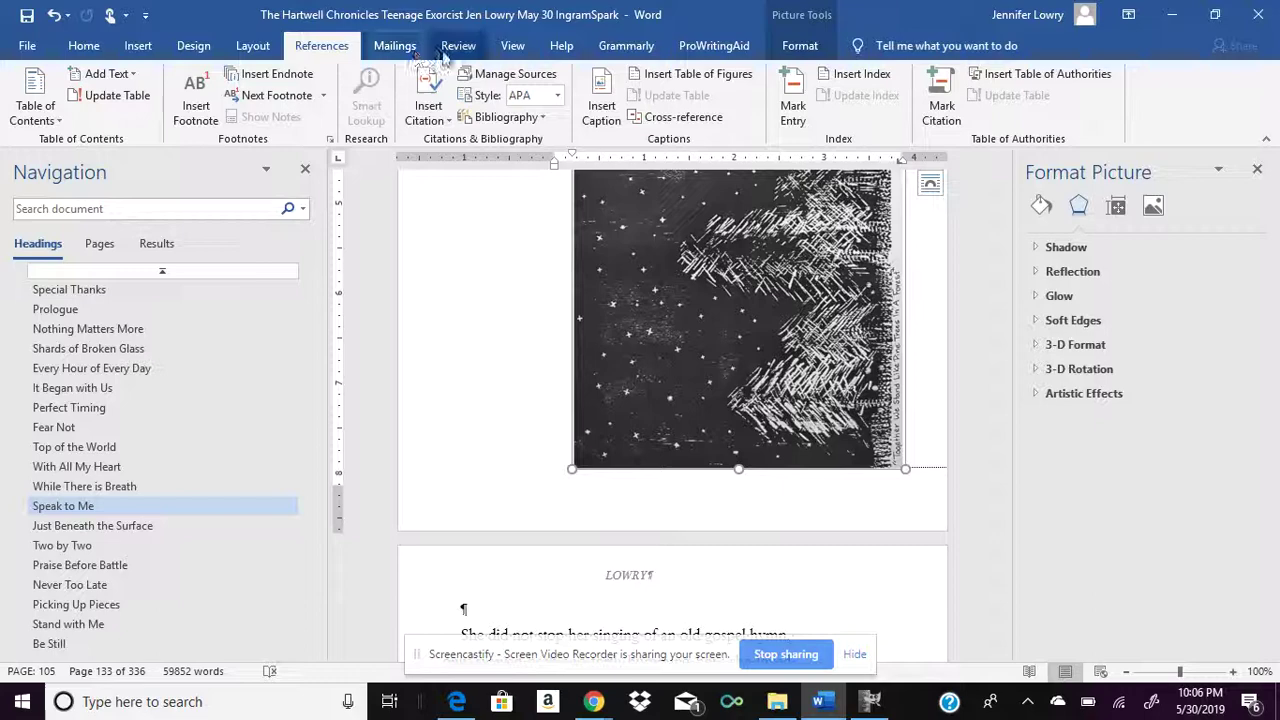
{"action": "left_click", "coordinate": [510, 47]}
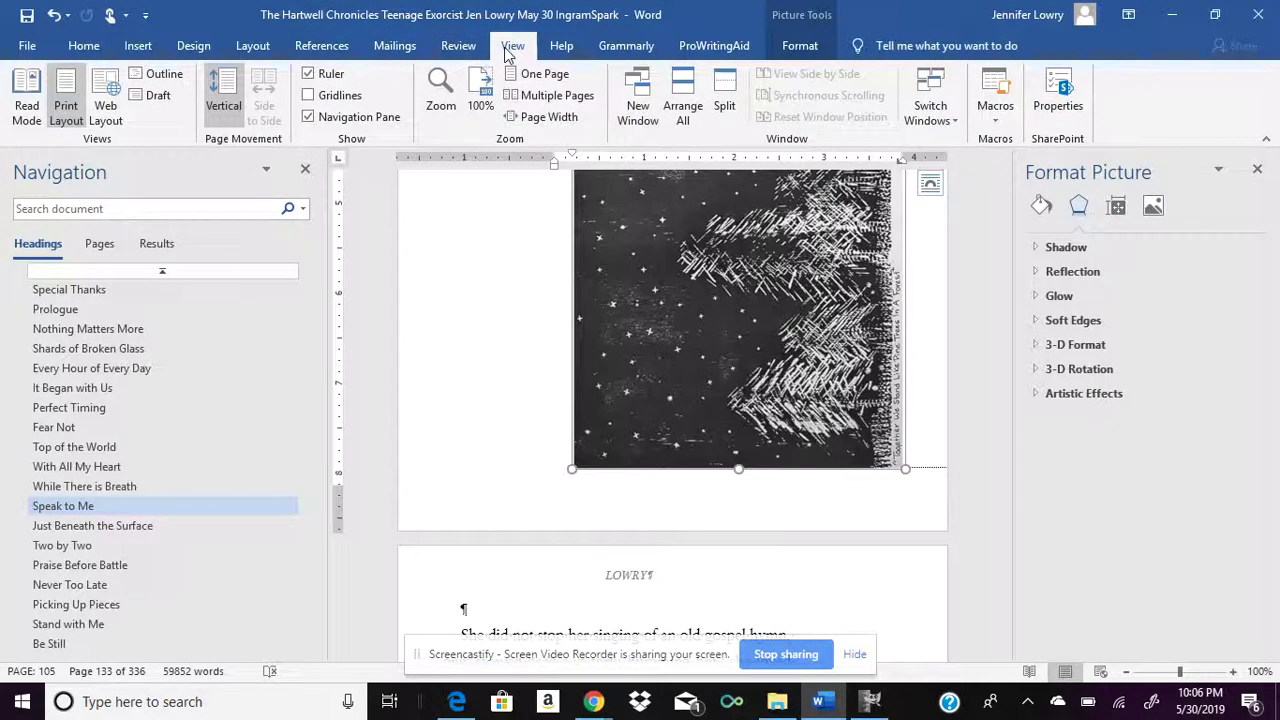
{"action": "left_click", "coordinate": [462, 48]}
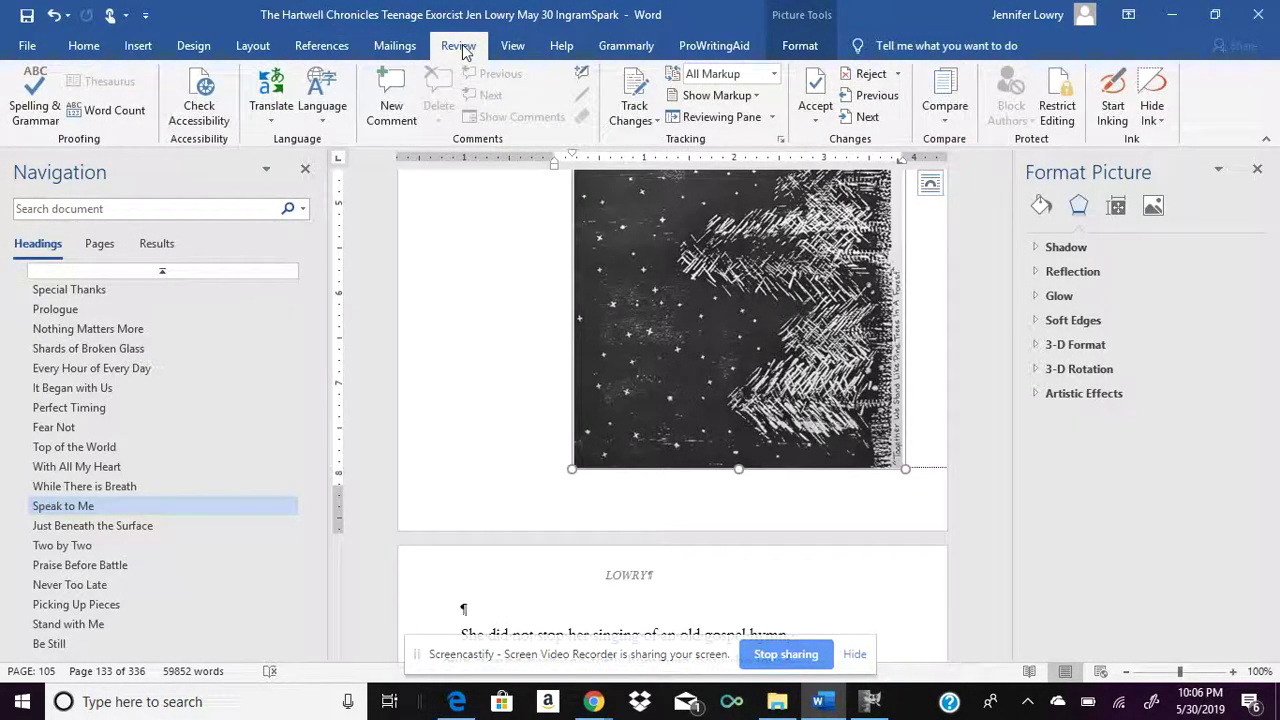
{"action": "left_click", "coordinate": [876, 45]}
{"action": "type", "text": "ruler"}
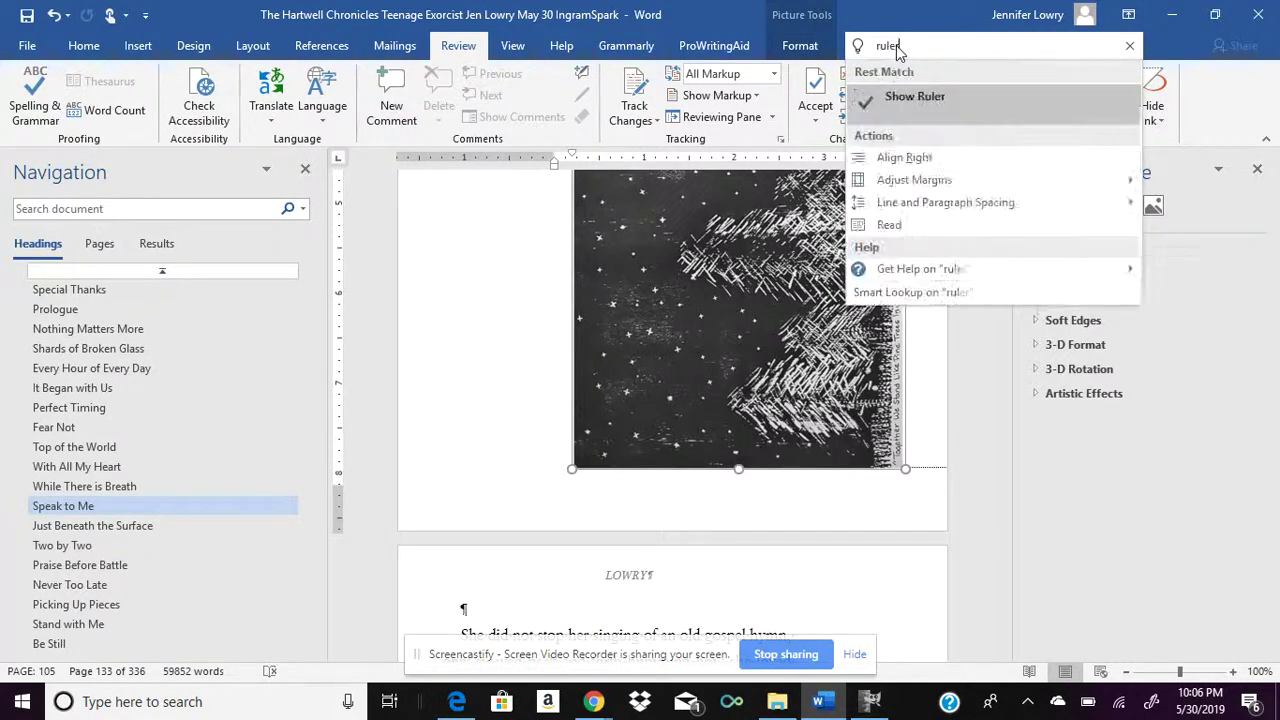
{"action": "left_click", "coordinate": [905, 99]}
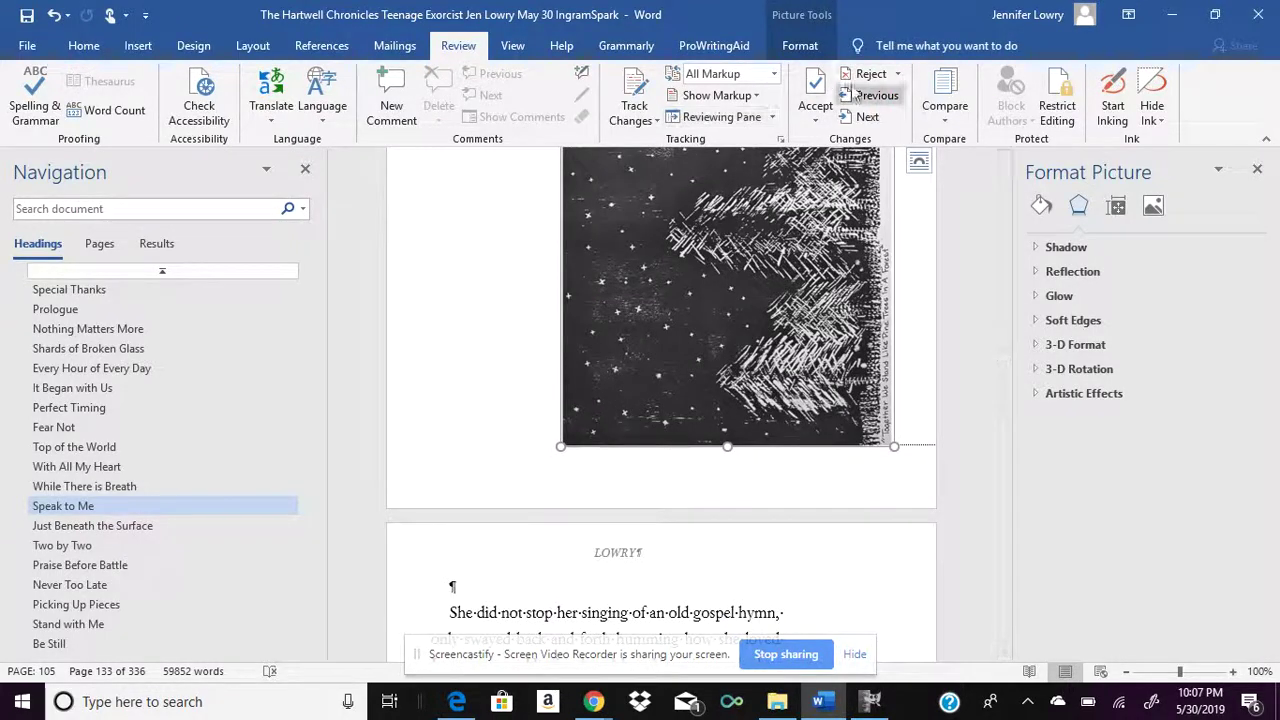
{"action": "left_click", "coordinate": [894, 47]}
{"action": "type", "text": "ruler"}
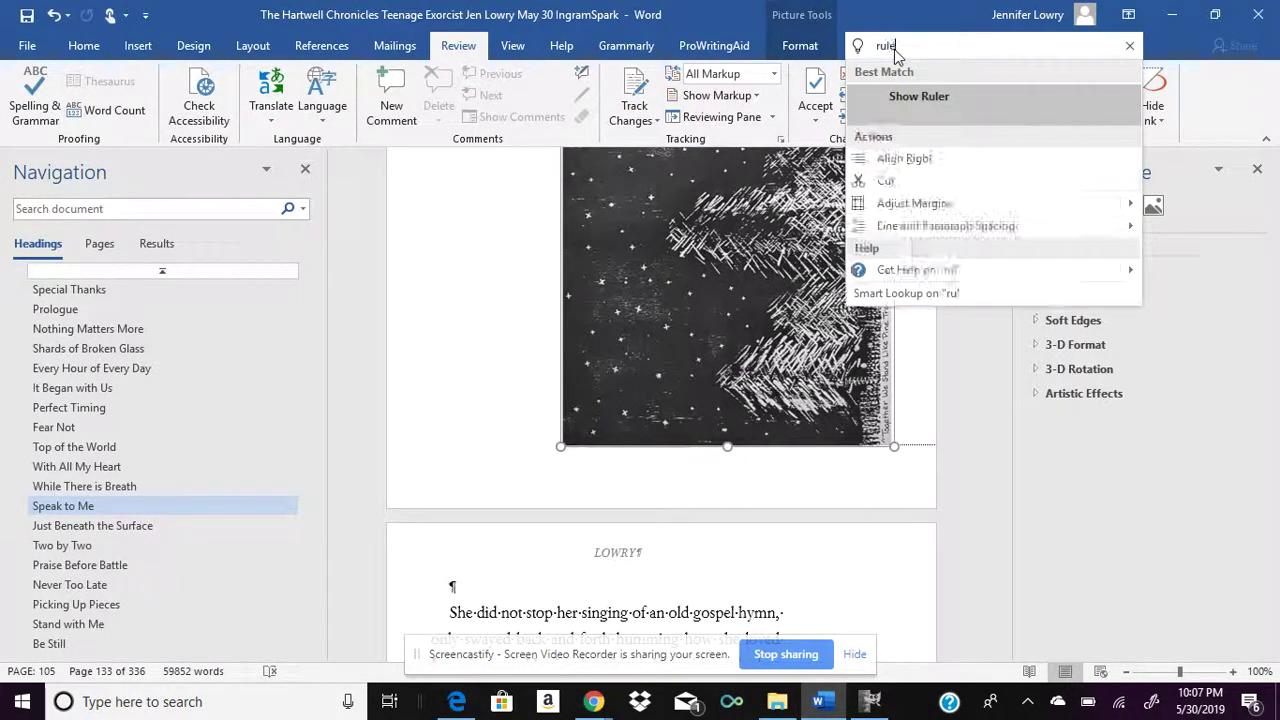
{"action": "key", "text": "Return"}
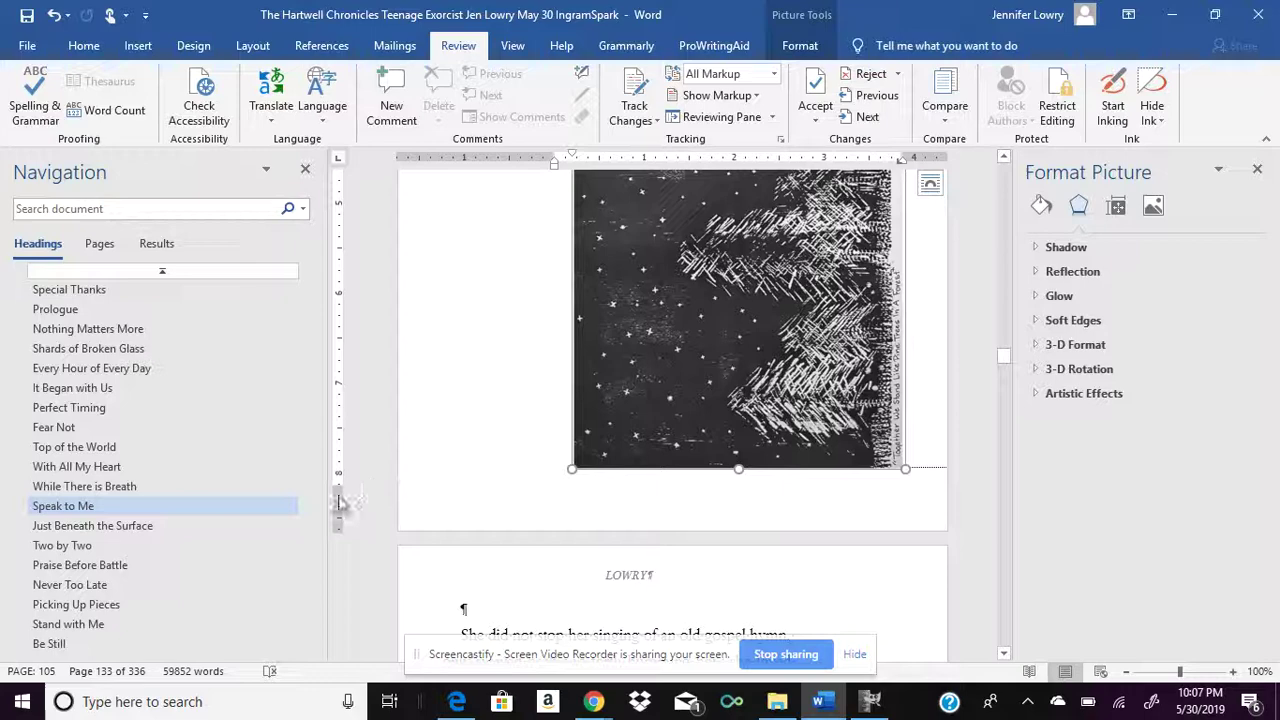
Step: Lower the page's bottom margin and stretch the picture's bottom edge down to fit page 133
{"action": "left_click_drag", "start_coordinate": [338, 487], "coordinate": [338, 487]}
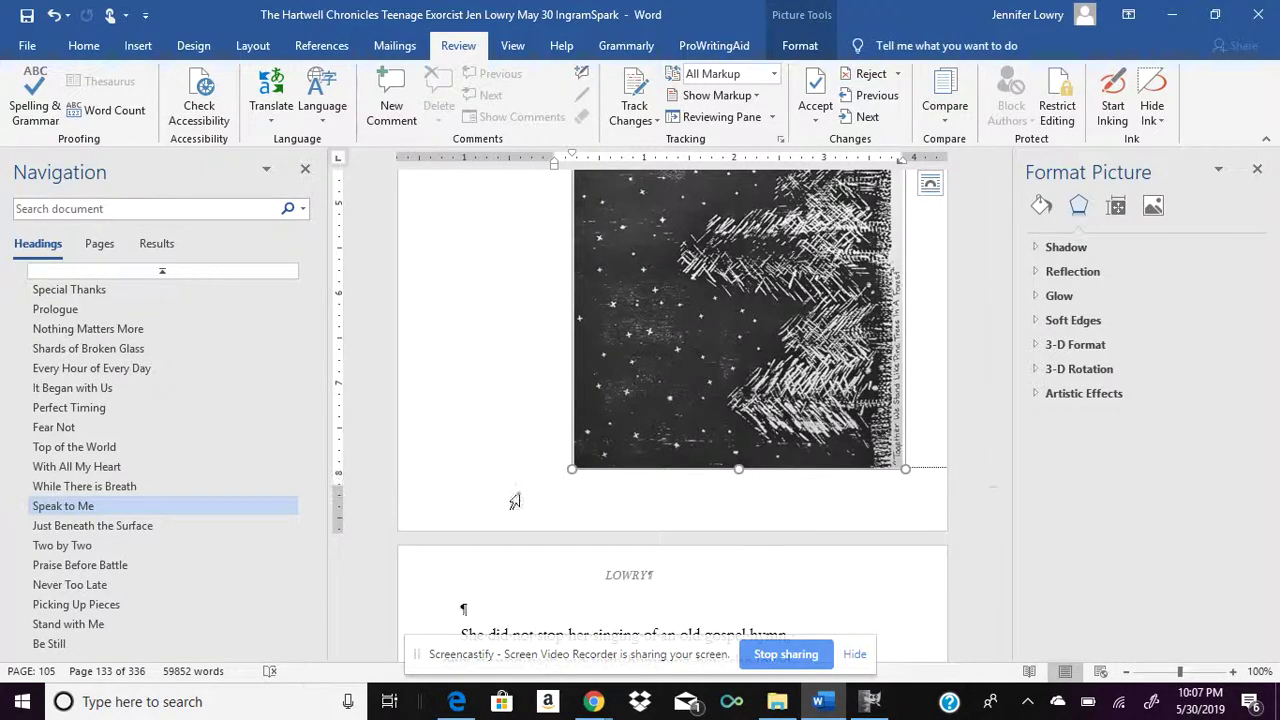
{"action": "left_click_drag", "start_coordinate": [741, 468], "coordinate": [748, 484]}
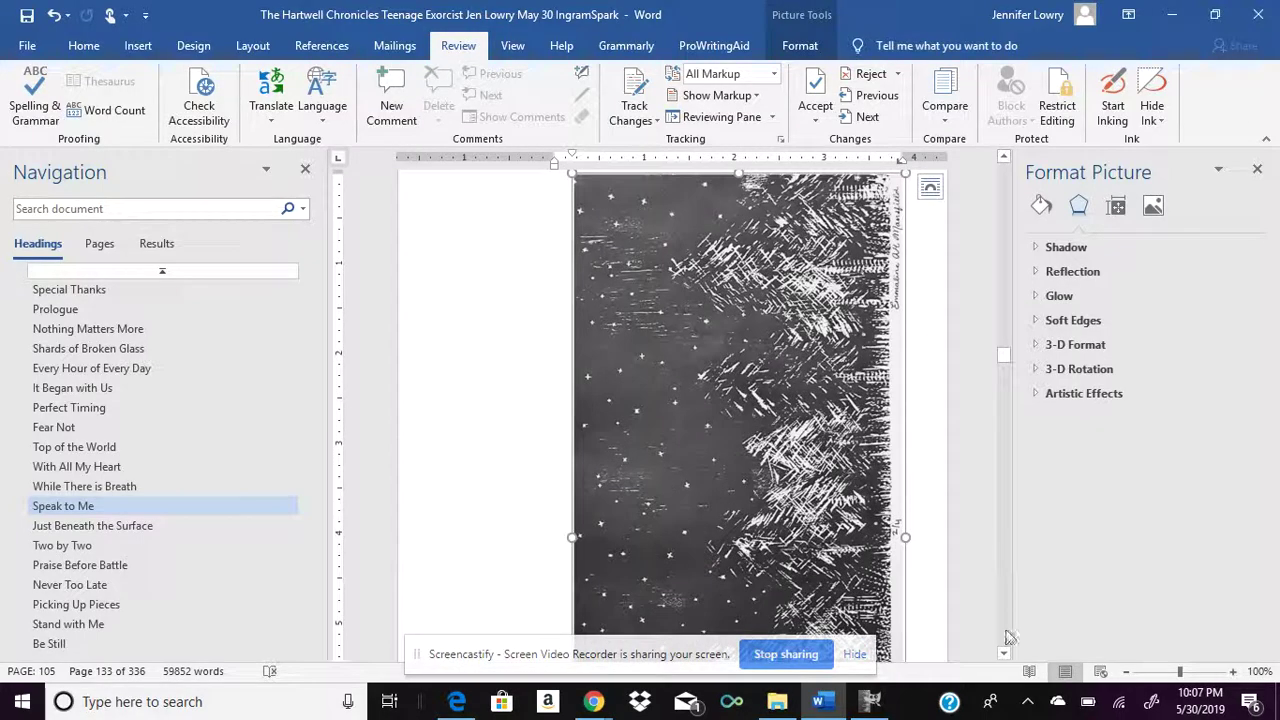
{"action": "left_click_drag", "start_coordinate": [1004, 655], "coordinate": [1004, 655]}
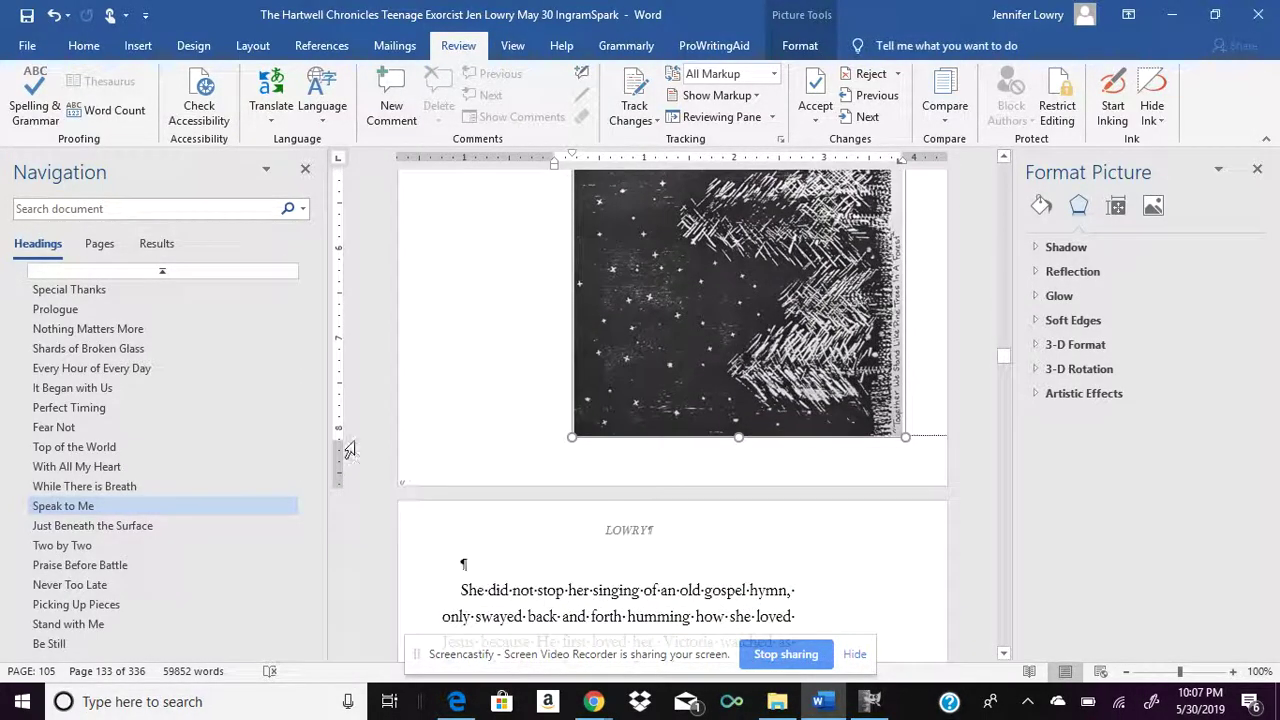
{"action": "left_click_drag", "start_coordinate": [342, 442], "coordinate": [342, 442]}
{"action": "left_click_drag", "start_coordinate": [741, 443], "coordinate": [745, 640]}
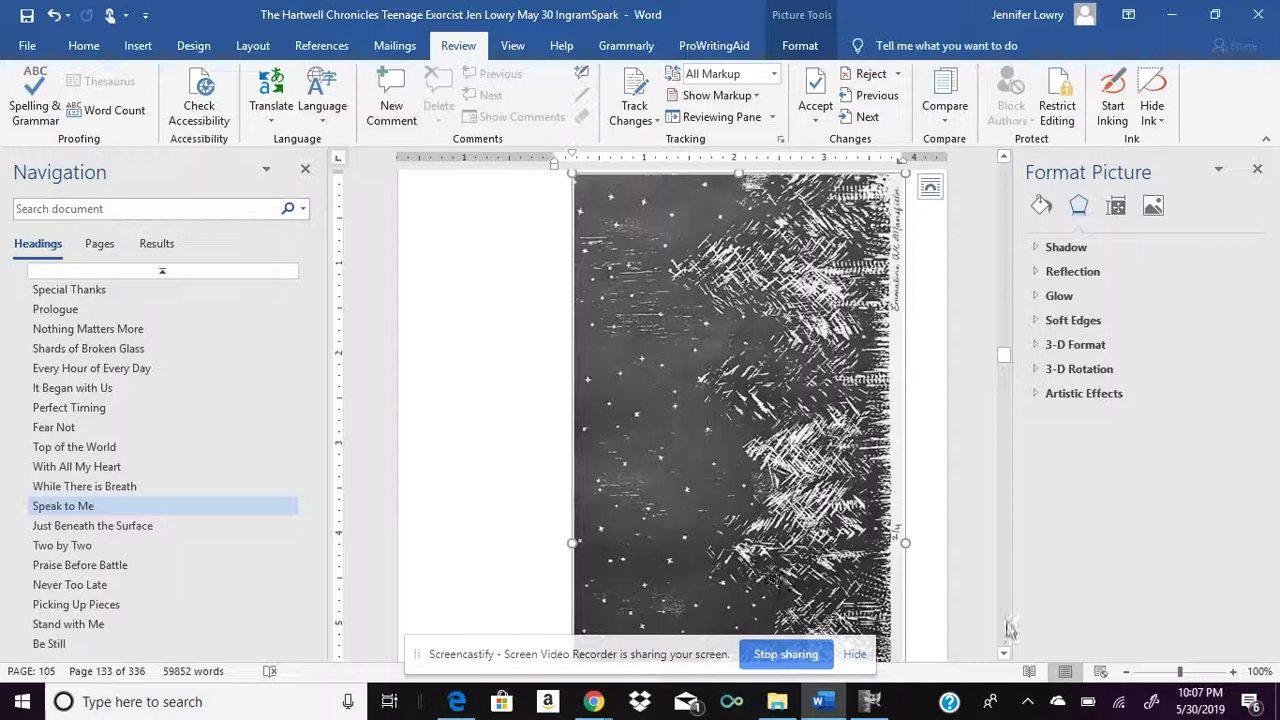
{"action": "left_click_drag", "start_coordinate": [1005, 654], "coordinate": [1006, 662]}
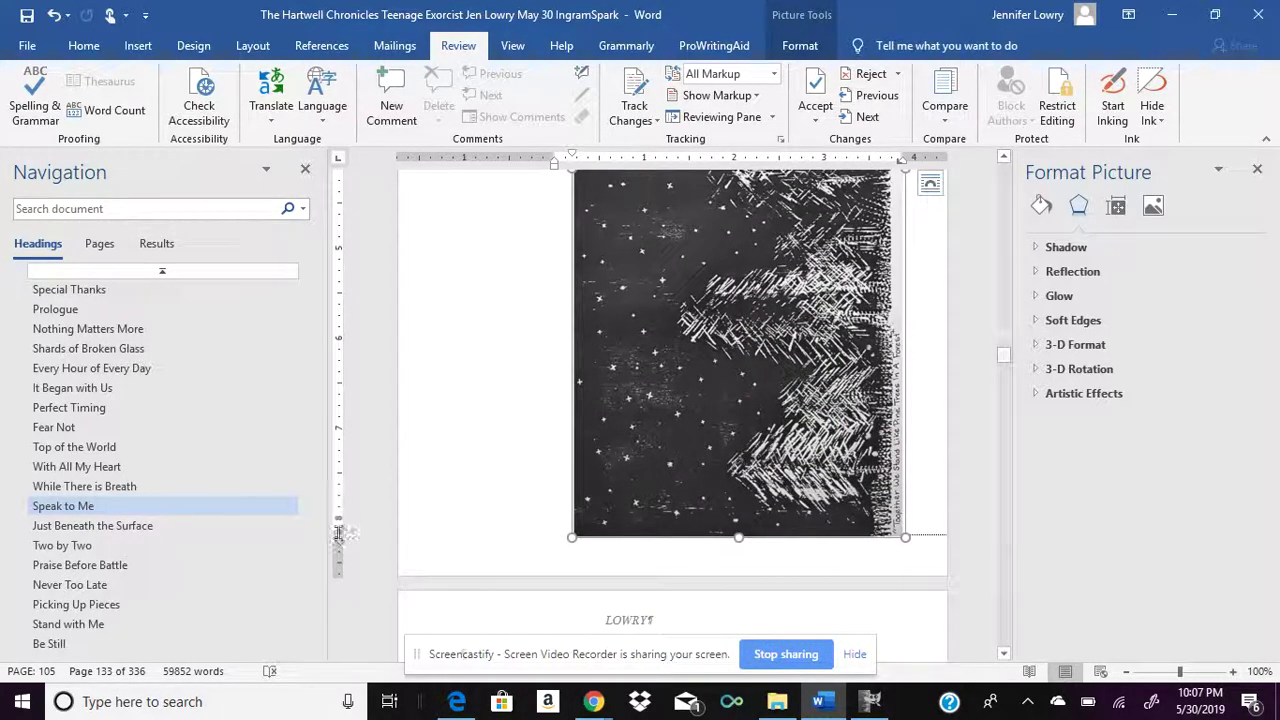
{"action": "left_click_drag", "start_coordinate": [338, 533], "coordinate": [337, 533]}
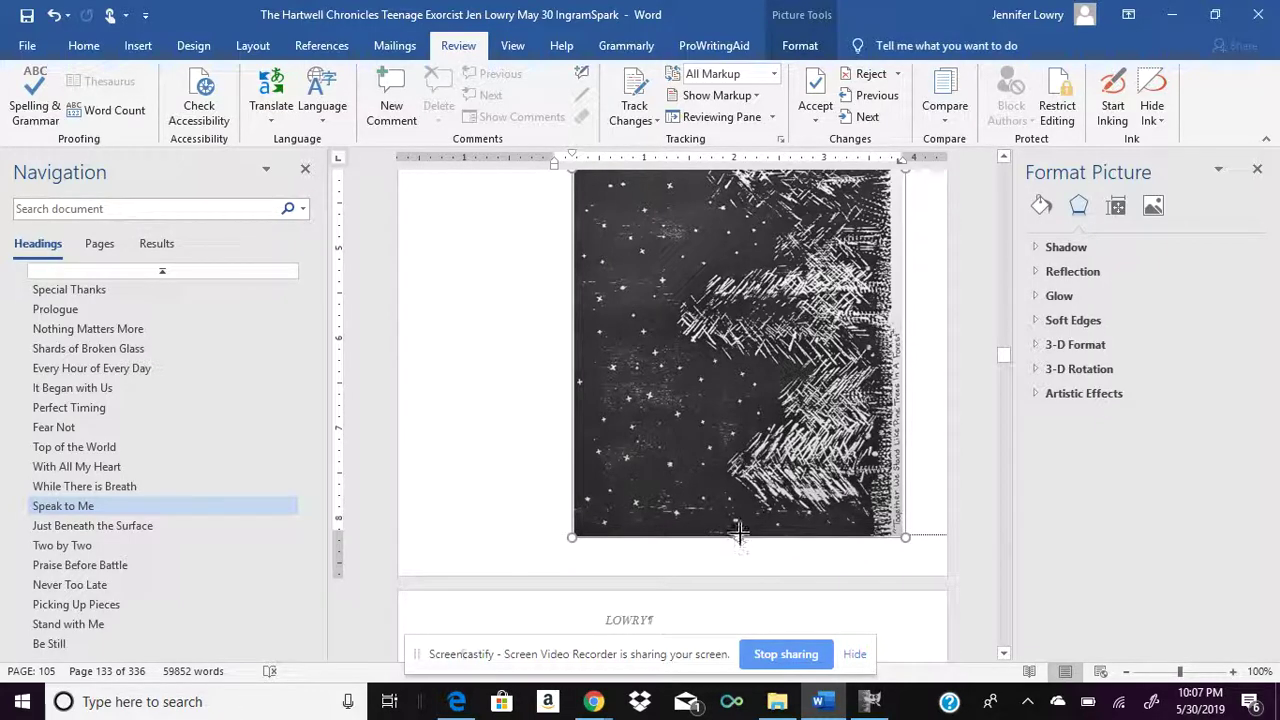
{"action": "left_click_drag", "start_coordinate": [739, 537], "coordinate": [740, 655]}
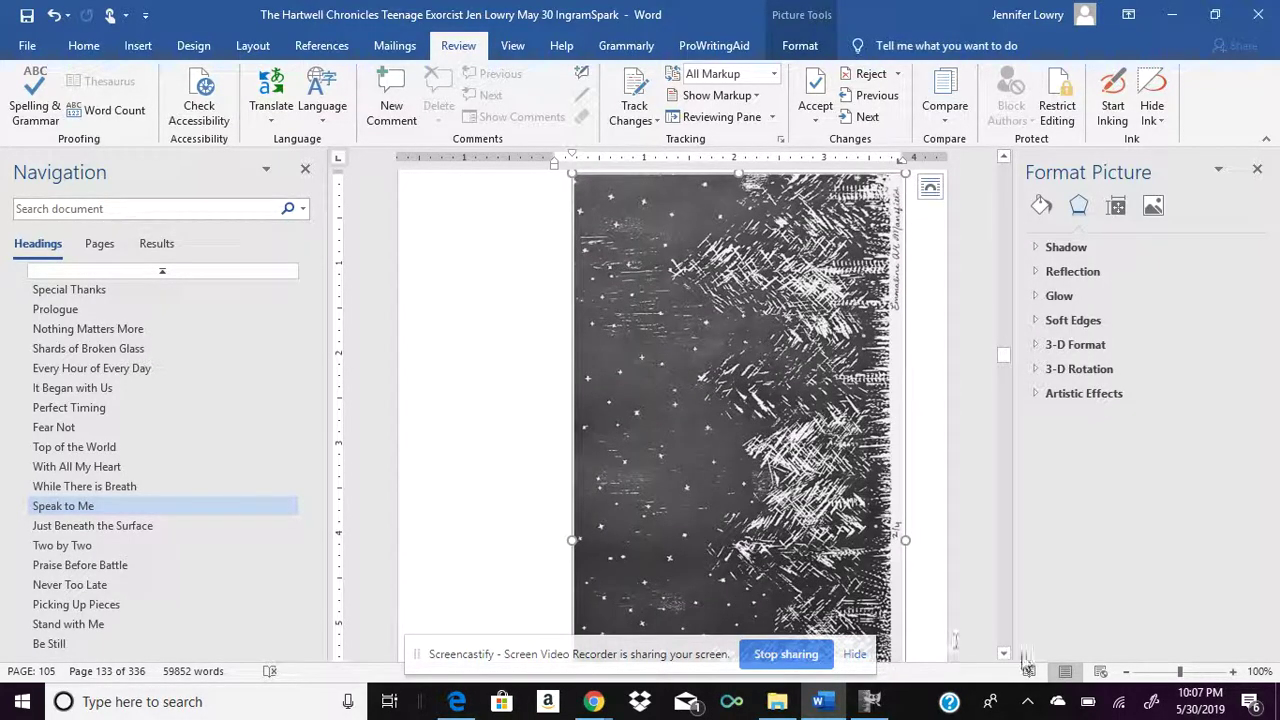
{"action": "left_click", "coordinate": [1004, 654]}
{"action": "scroll", "coordinate": [1004, 654], "scroll_direction": "down", "scroll_amount": 5}
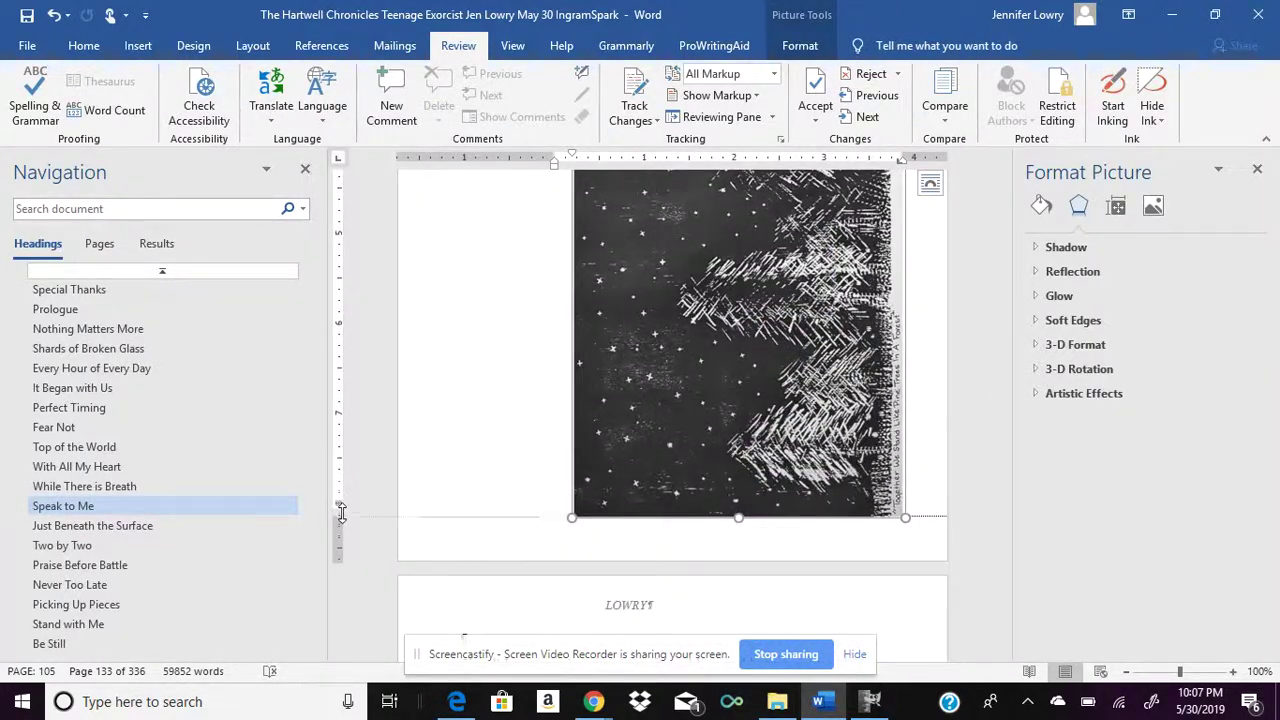
{"action": "left_click_drag", "start_coordinate": [341, 515], "coordinate": [345, 515]}
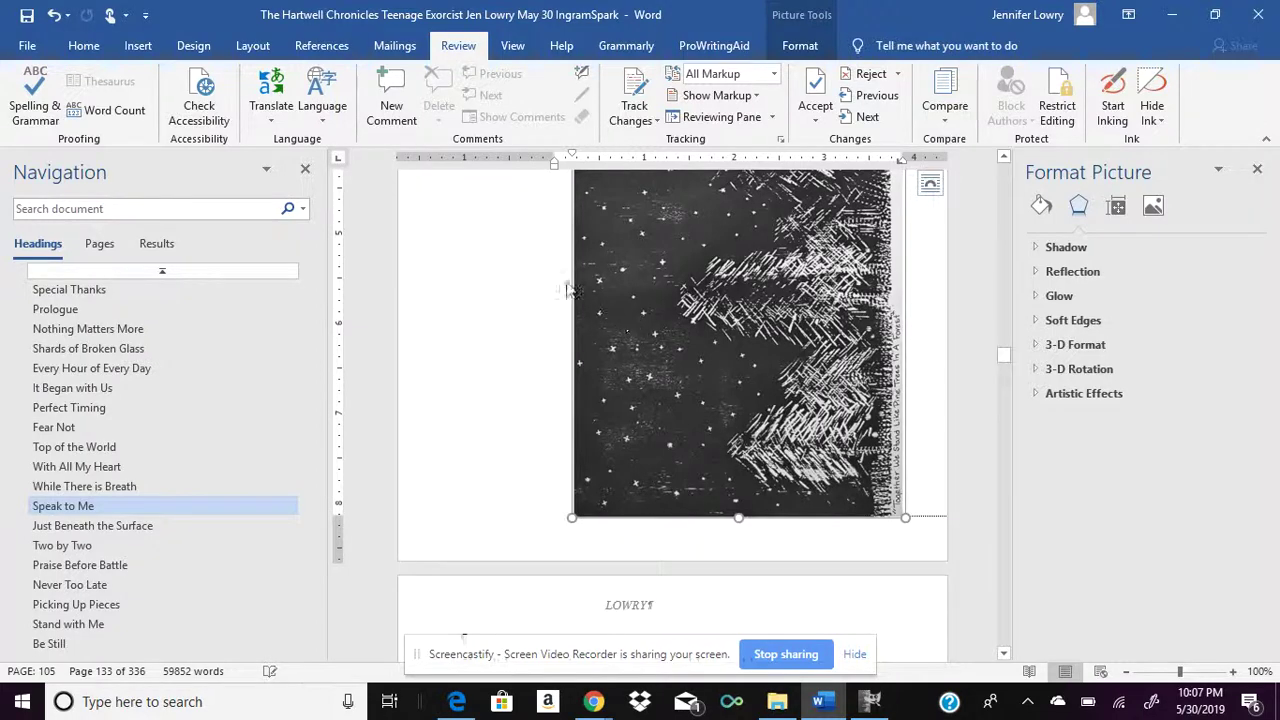
Step: Save the manuscript as a Word Document under its existing name in Documents\Books
{"action": "left_click", "coordinate": [27, 45]}
{"action": "left_click", "coordinate": [40, 236]}
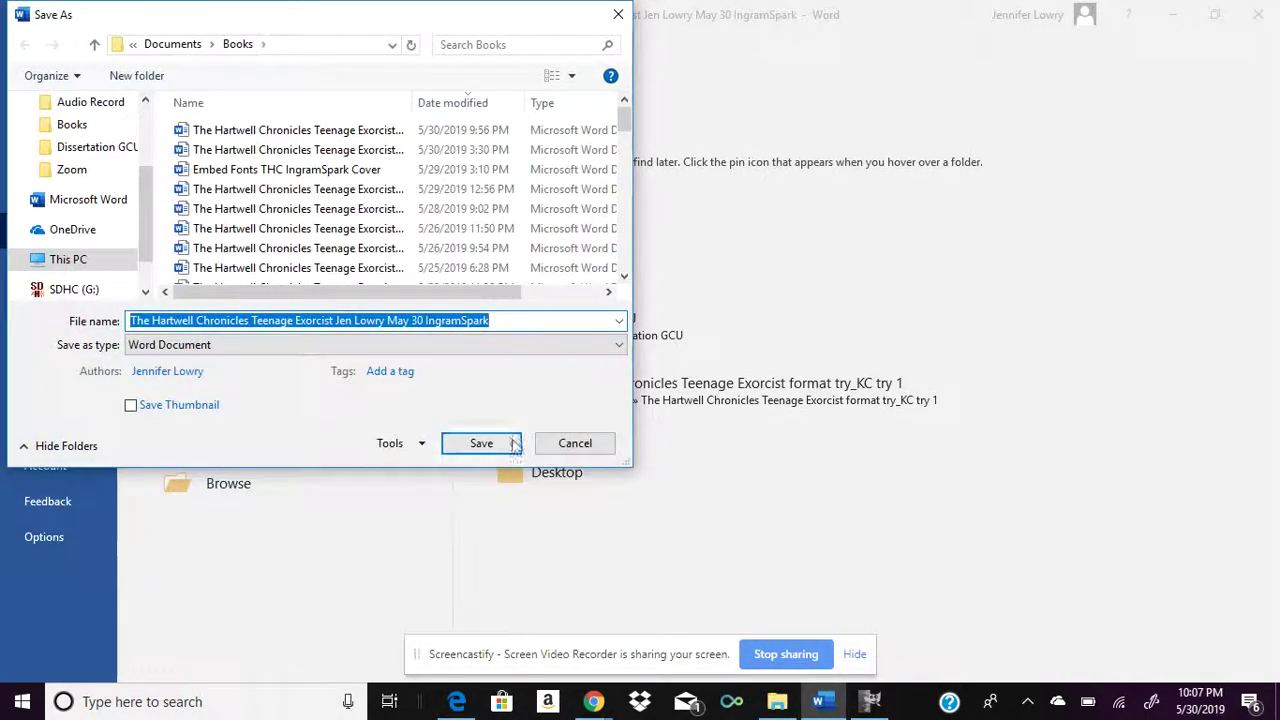
{"action": "left_click", "coordinate": [483, 445]}
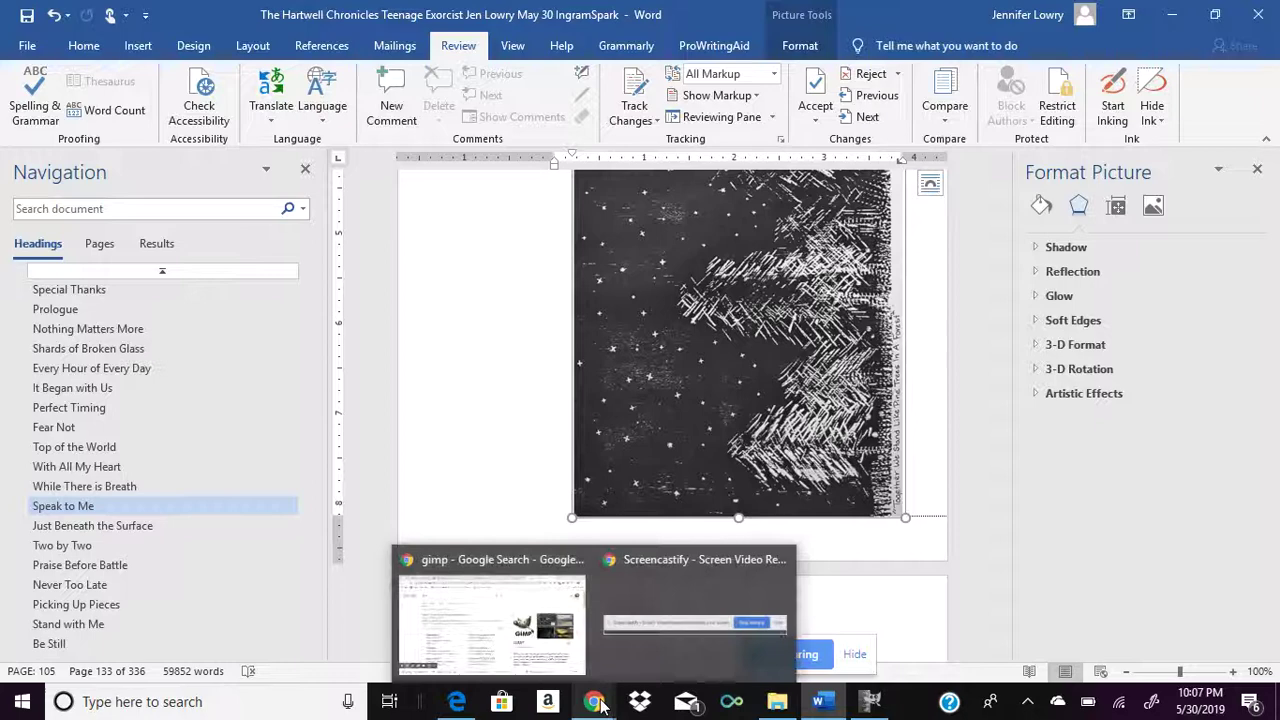
Step: Bring the 'gimp - Google Search' Chrome window to the front
{"action": "left_click", "coordinate": [540, 565]}
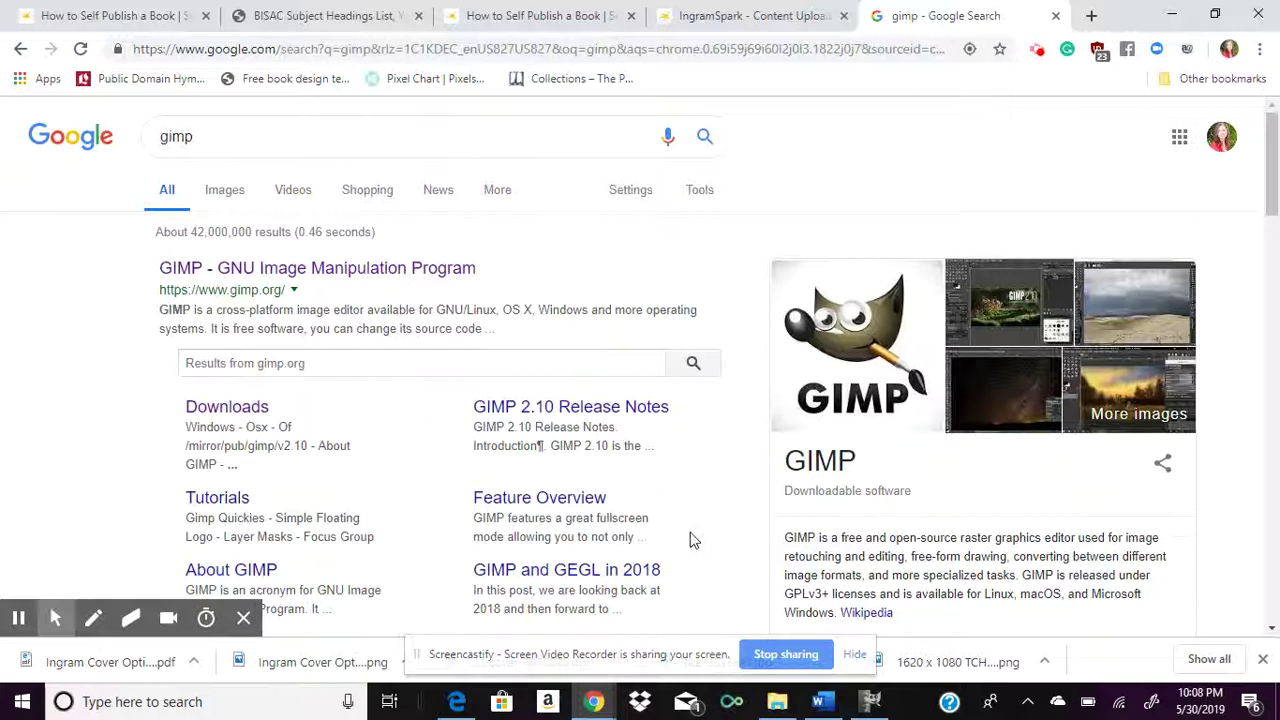
Step: Bring GIMP's 'Together We Stand Like Pine Trees In A Forest' image window in front of Chrome
{"action": "mouse_move", "coordinate": [873, 702]}
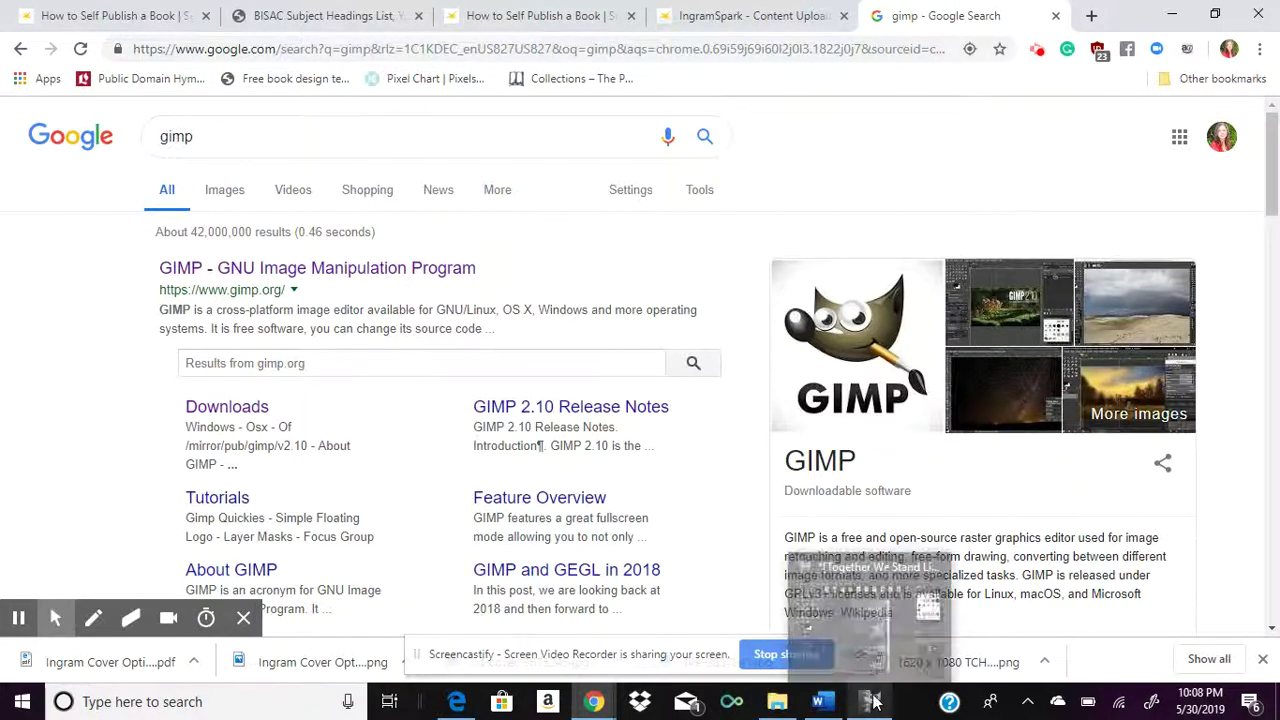
{"action": "left_click", "coordinate": [858, 580]}
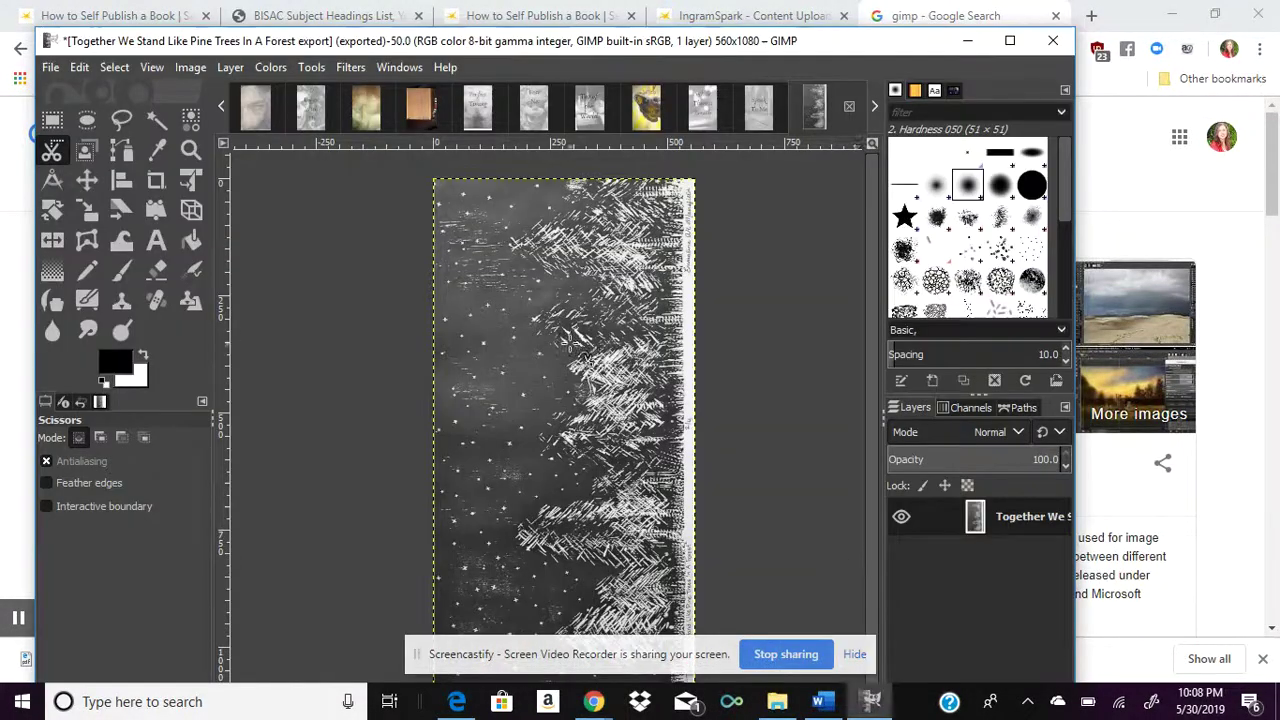